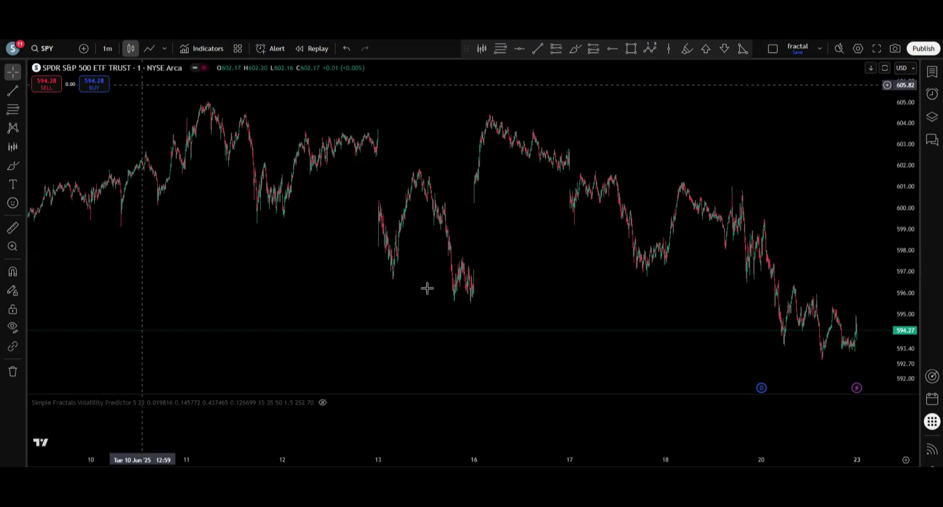
# Draw a bars pattern over the 11 June double top and stretch its end to 13 June 13:03 at about 603.37
pyautogui.click(477, 50)
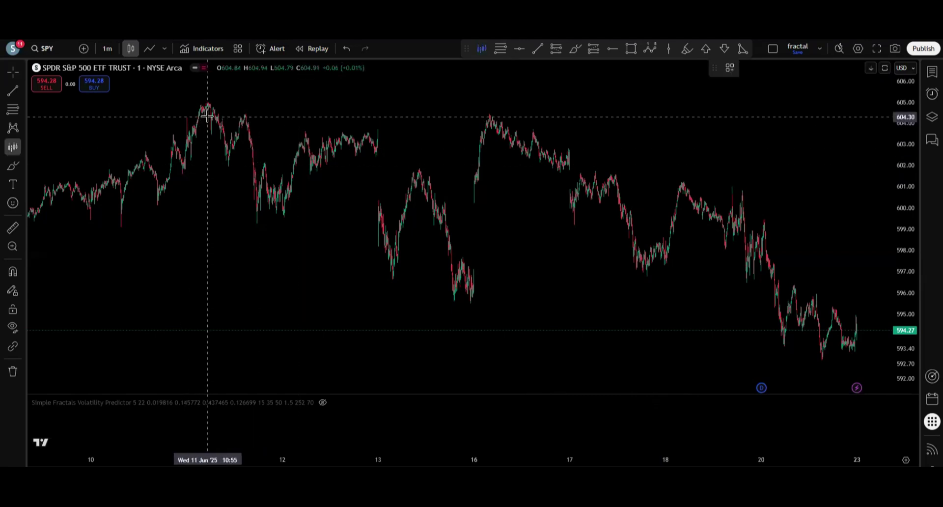
pyautogui.click(208, 87)
pyautogui.click(248, 124)
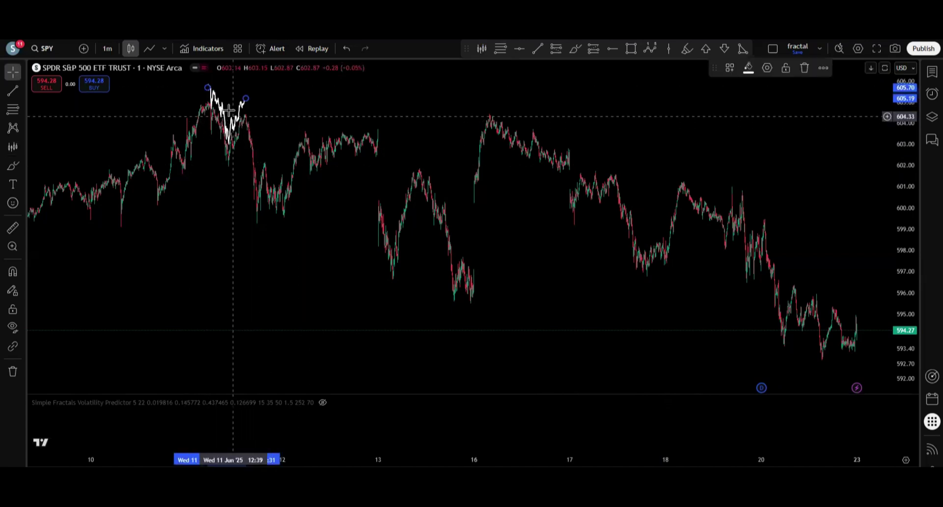
pyautogui.moveTo(224, 120)
pyautogui.mouseDown()
pyautogui.moveTo(222, 131)
pyautogui.moveTo(431, 137)
pyautogui.mouseUp()
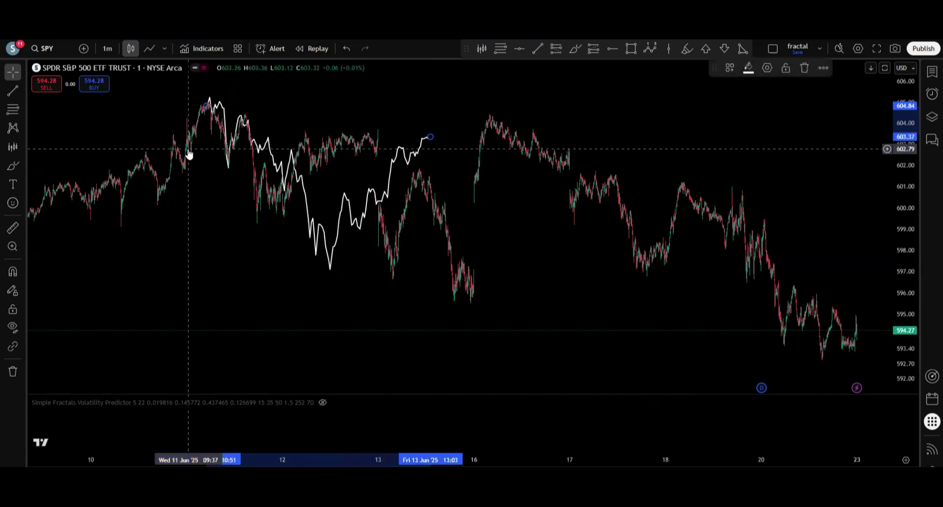
# Draw a horizontal trend line at about 597.13 from the bars pattern's low across to the 13 June price low
pyautogui.click(538, 48)
pyautogui.click(327, 273)
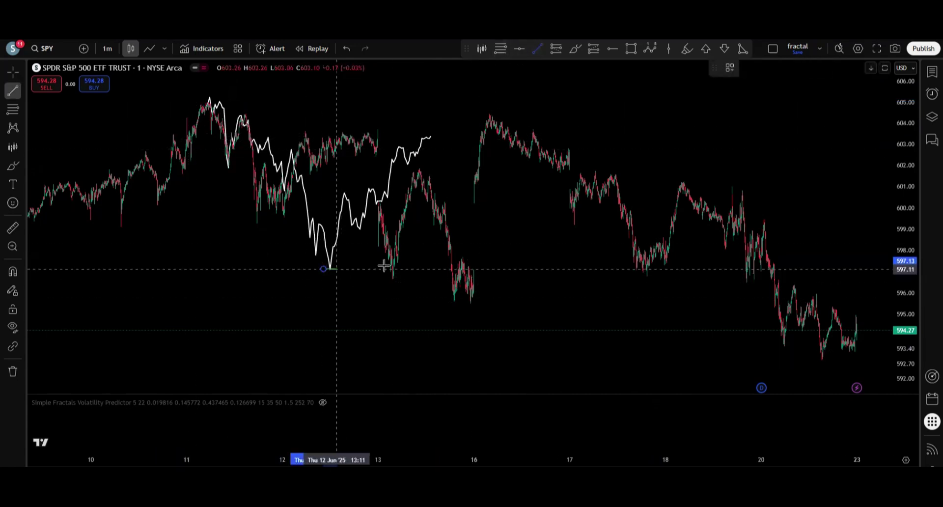
pyautogui.click(434, 268)
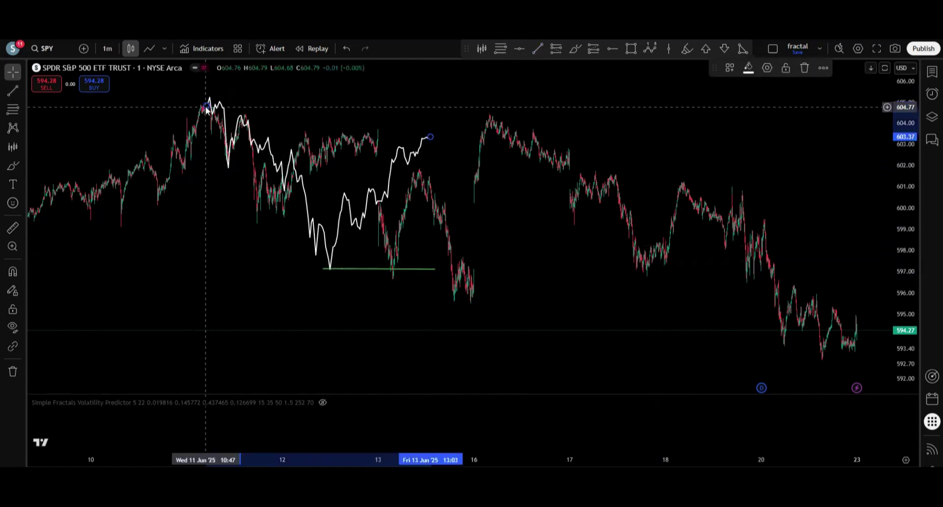
# Fine-tune the bars pattern's endpoints to about 604.58 on 11 June and 603.16 on 13 June so its low meets the trend line
pyautogui.moveTo(205, 106); pyautogui.dragTo(206, 111)
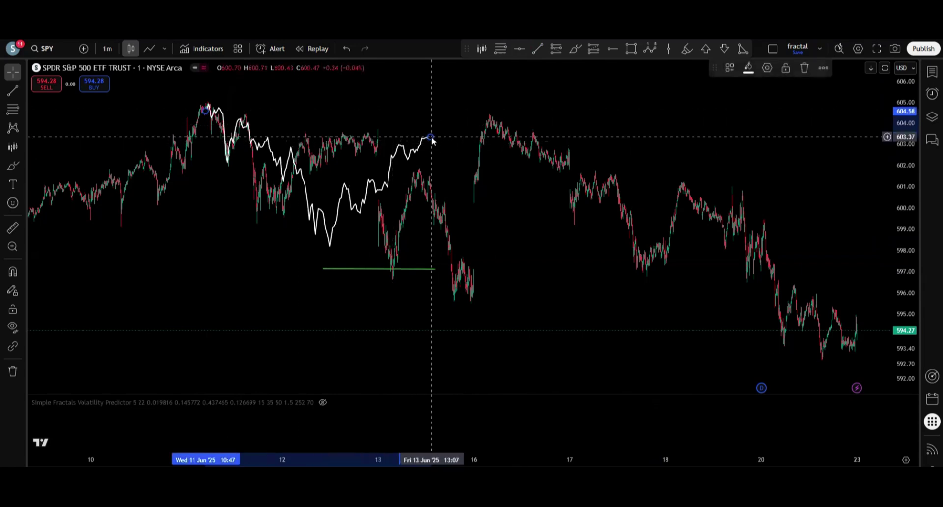
pyautogui.moveTo(431, 141); pyautogui.dragTo(432, 144)
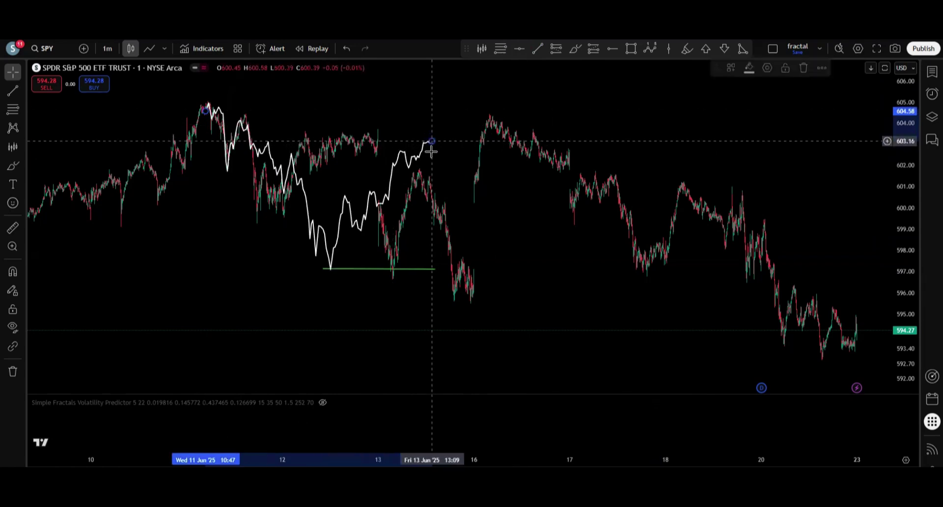
pyautogui.click(373, 271)
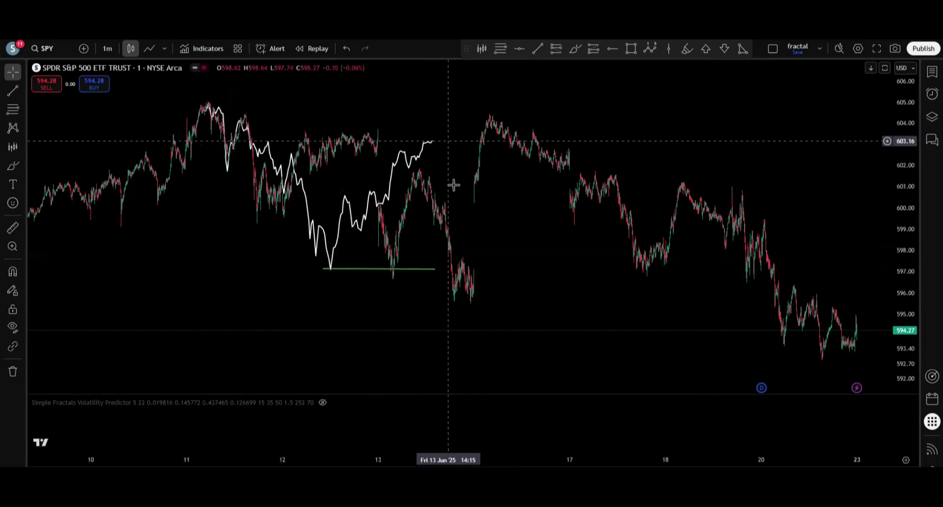
# Remove the bars pattern and the trend line from the chart
pyautogui.rightClick(533, 222)
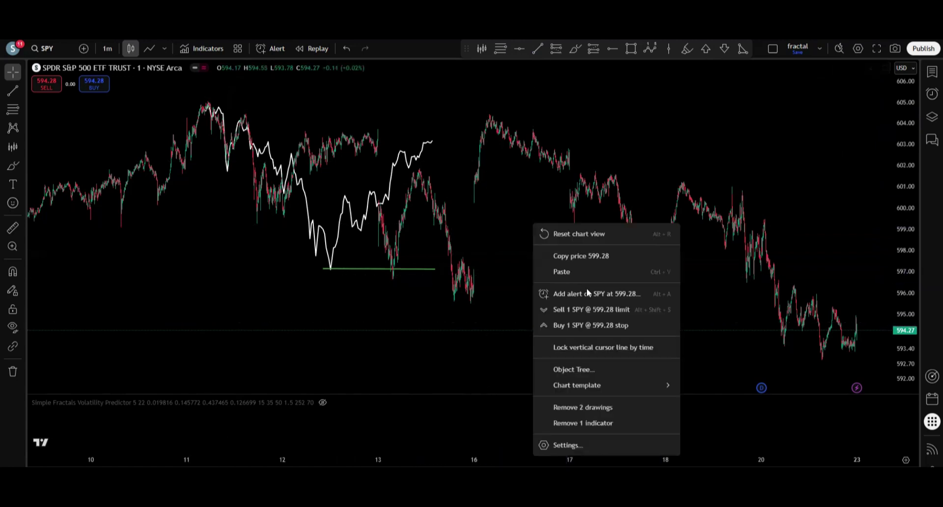
pyautogui.click(600, 408)
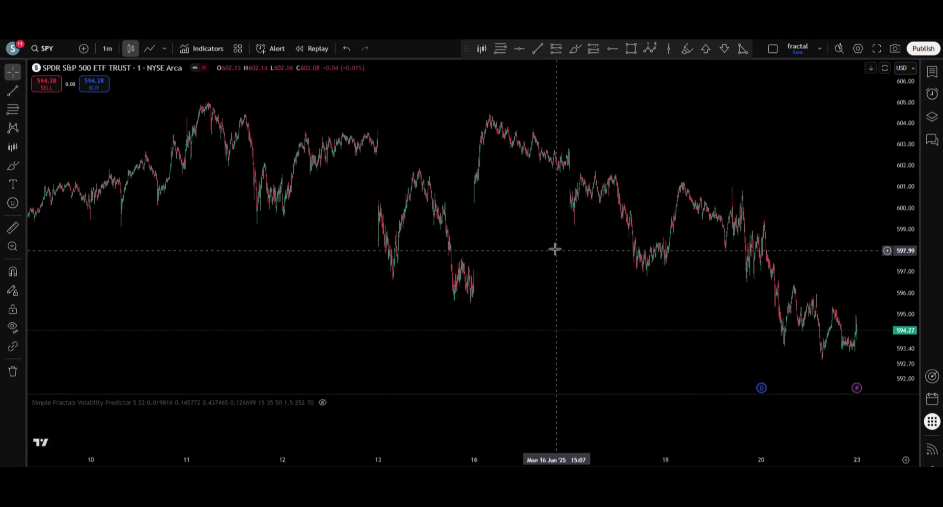
# Draw a bars pattern from the 20 June late-morning peak and fit it from about 600.09 on 18 June to about 597.51 on 23 June
pyautogui.scroll(4, 541, 235)
pyautogui.moveTo(528, 252); pyautogui.dragTo(376, 239)
pyautogui.scroll(3, 462, 290)
pyautogui.moveTo(508, 324); pyautogui.dragTo(507, 312)
pyautogui.moveTo(898, 324); pyautogui.dragTo(898, 286)
pyautogui.click(482, 49)
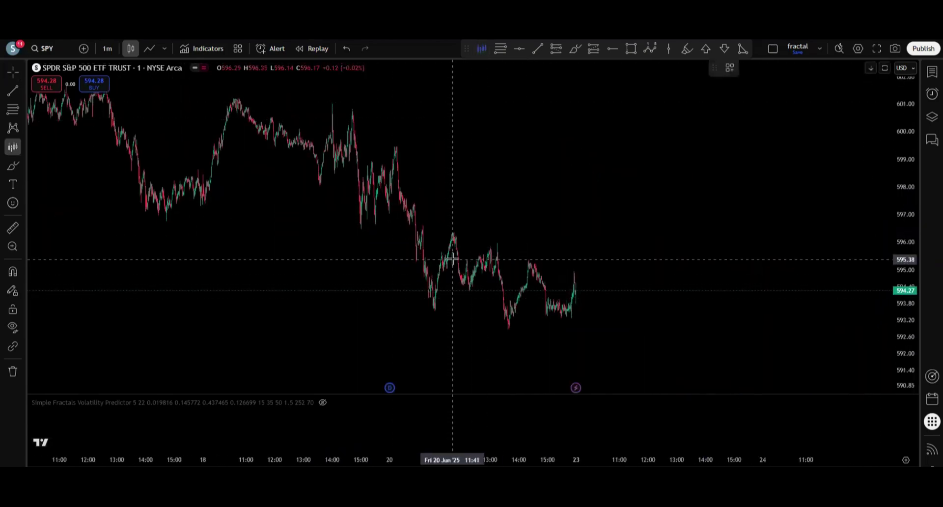
pyautogui.click(454, 224)
pyautogui.moveTo(450, 226); pyautogui.dragTo(365, 170)
pyautogui.moveTo(491, 243)
pyautogui.mouseDown()
pyautogui.moveTo(577, 224)
pyautogui.moveTo(668, 225)
pyautogui.mouseUp()
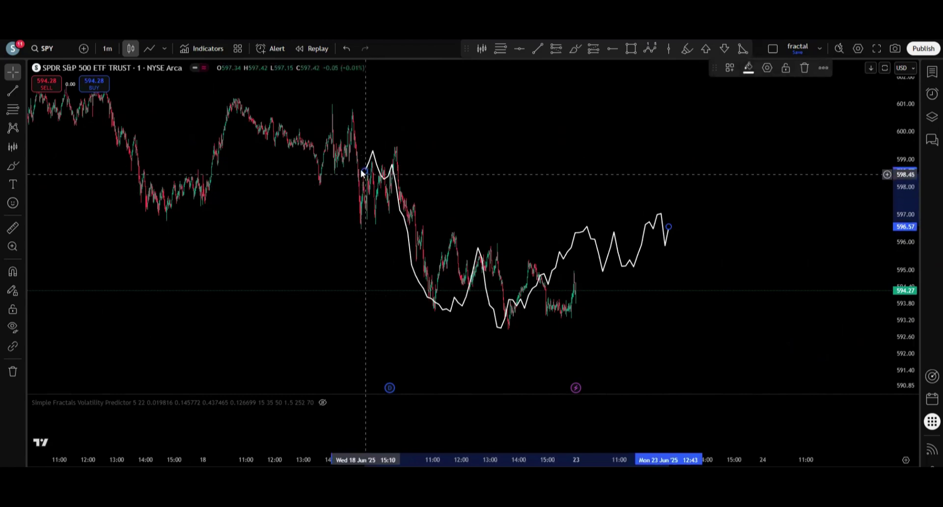
pyautogui.moveTo(364, 169); pyautogui.dragTo(336, 156)
pyautogui.moveTo(445, 326); pyautogui.dragTo(444, 300)
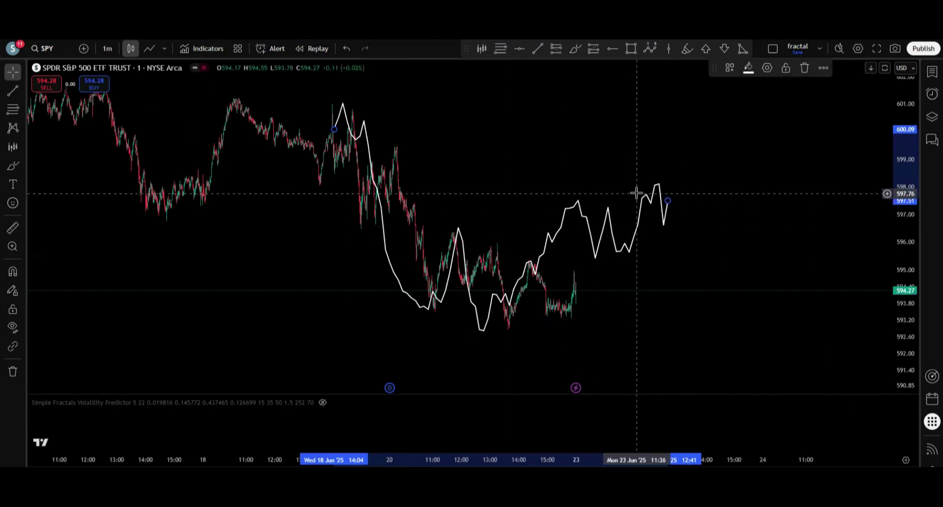
# Remove the bars pattern and switch the chart to the 15-second interval
pyautogui.rightClick(600, 143)
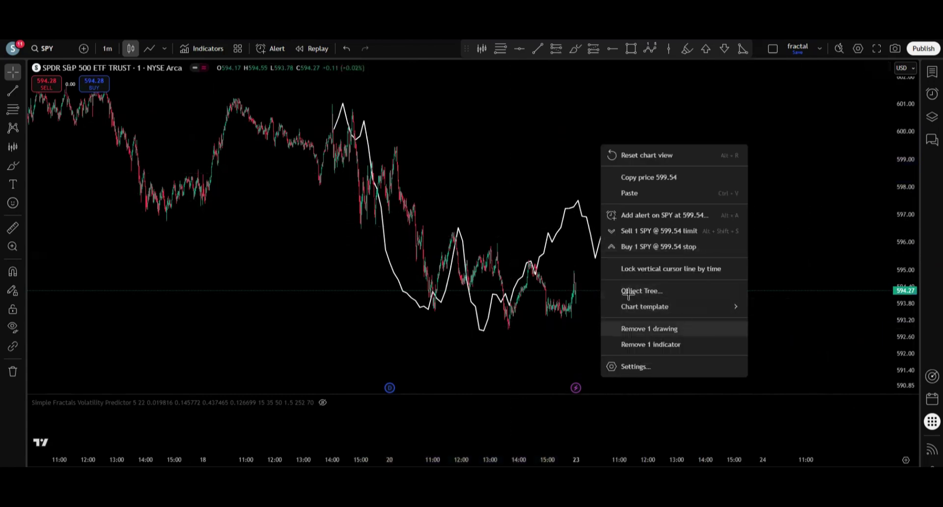
pyautogui.click(634, 328)
pyautogui.click(105, 48)
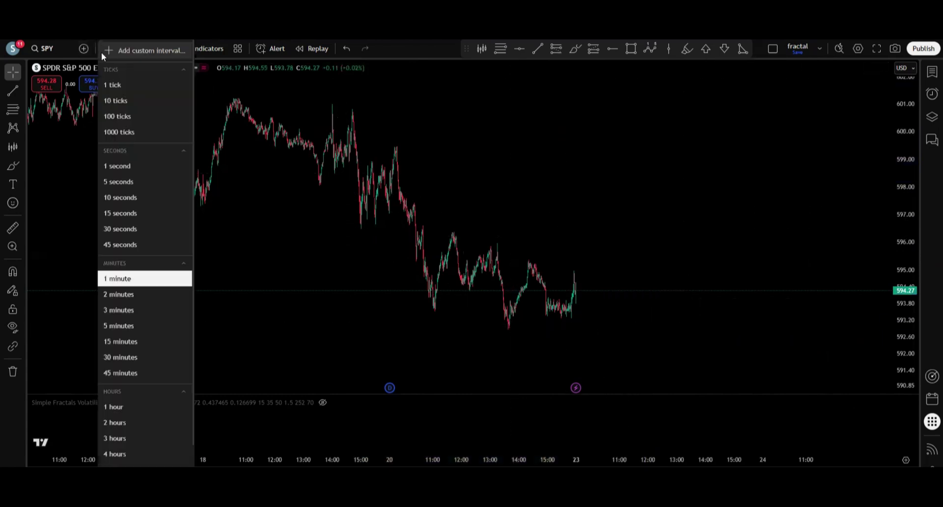
pyautogui.click(124, 218)
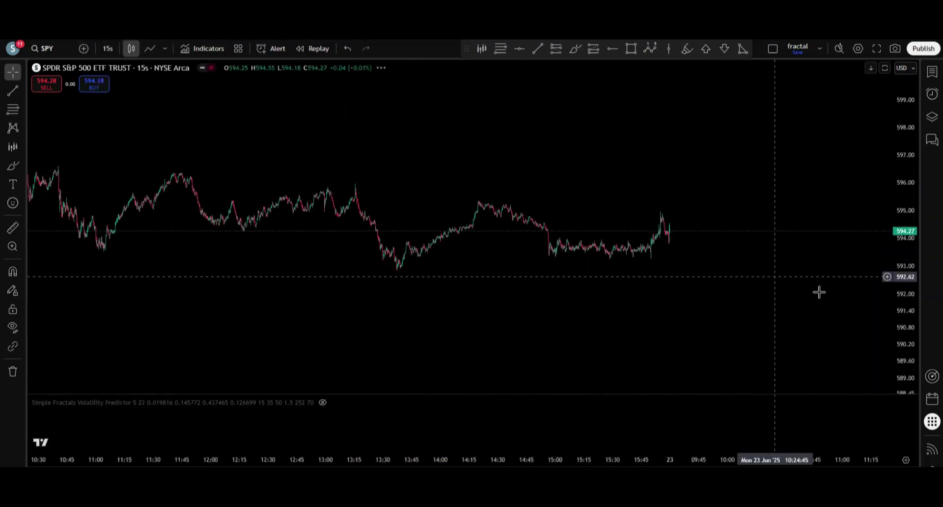
# Draw a small bars pattern over the 20 June afternoon decline and stretch it from about 595.24 at 14:36 to 594.49 at 15:40
pyautogui.moveTo(901, 360); pyautogui.dragTo(875, 185)
pyautogui.scroll(5, 466, 286)
pyautogui.moveTo(469, 236); pyautogui.dragTo(554, 259)
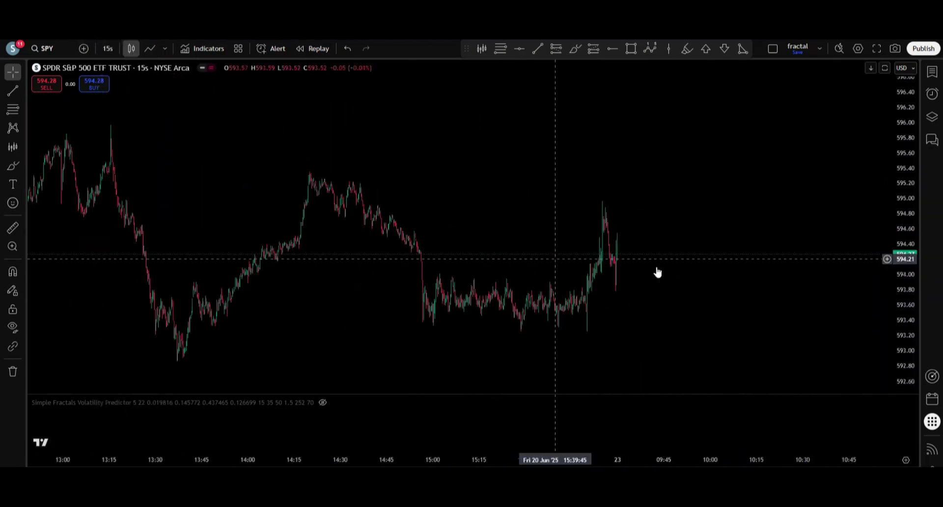
pyautogui.click(482, 49)
pyautogui.click(346, 210)
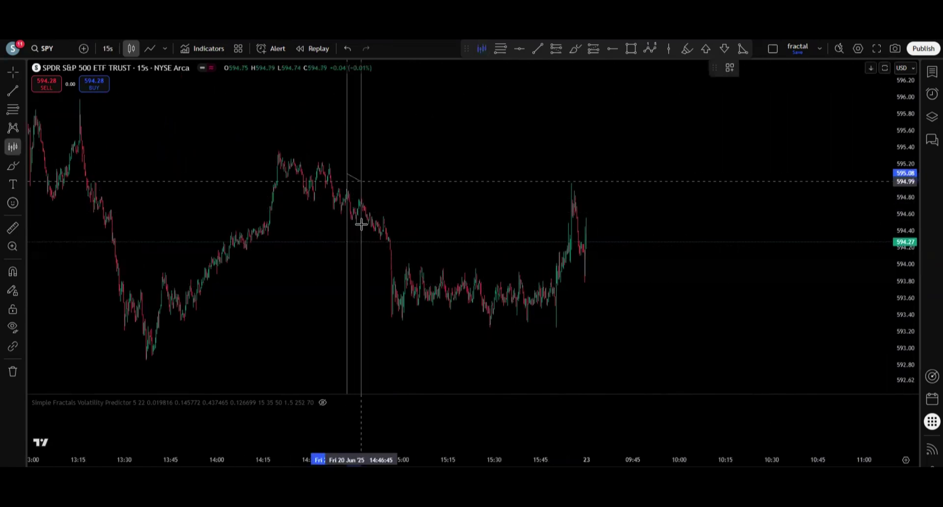
pyautogui.click(362, 225)
pyautogui.moveTo(347, 175); pyautogui.dragTo(329, 161)
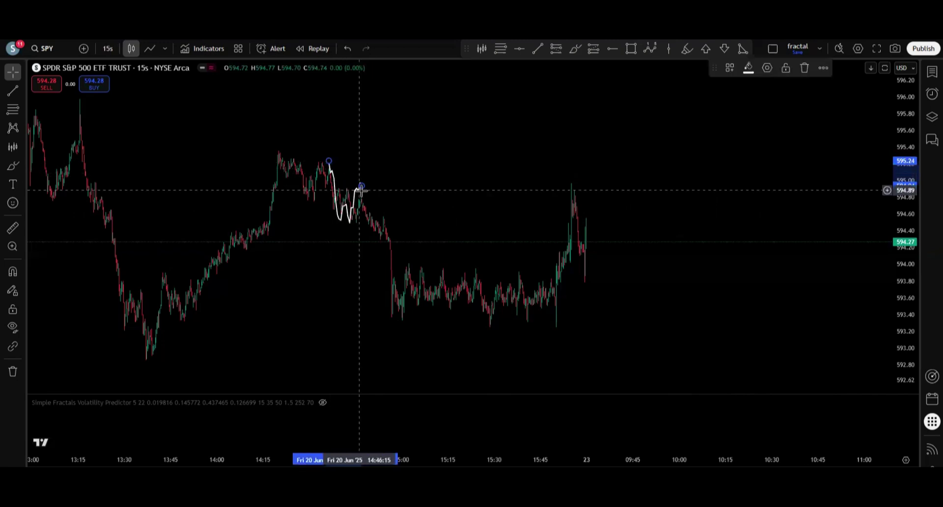
pyautogui.moveTo(362, 186); pyautogui.dragTo(526, 224)
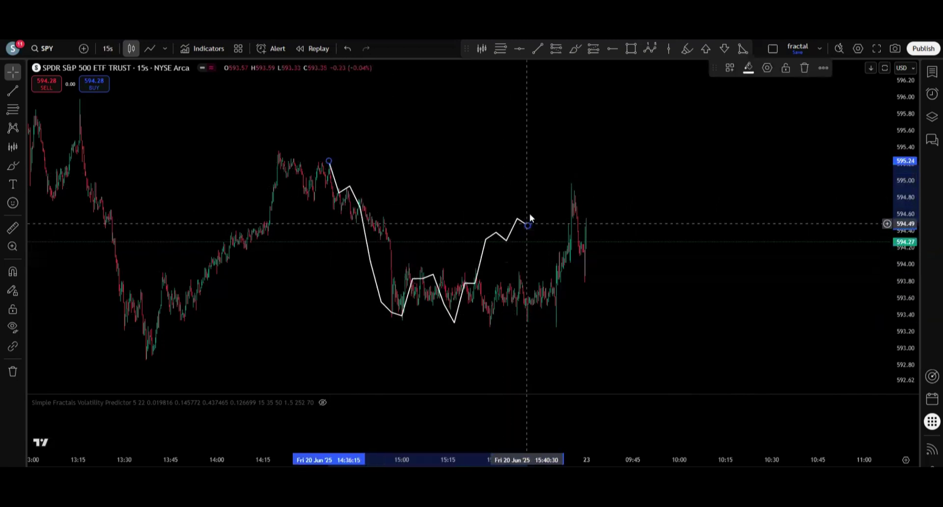
# Refit the bars pattern between about 595.58 and 594.66, and mark its second low and final high with freehand horizontal strokes
pyautogui.moveTo(528, 224); pyautogui.dragTo(532, 224)
pyautogui.moveTo(444, 312)
pyautogui.mouseDown()
pyautogui.moveTo(441, 281)
pyautogui.moveTo(446, 288)
pyautogui.mouseUp()
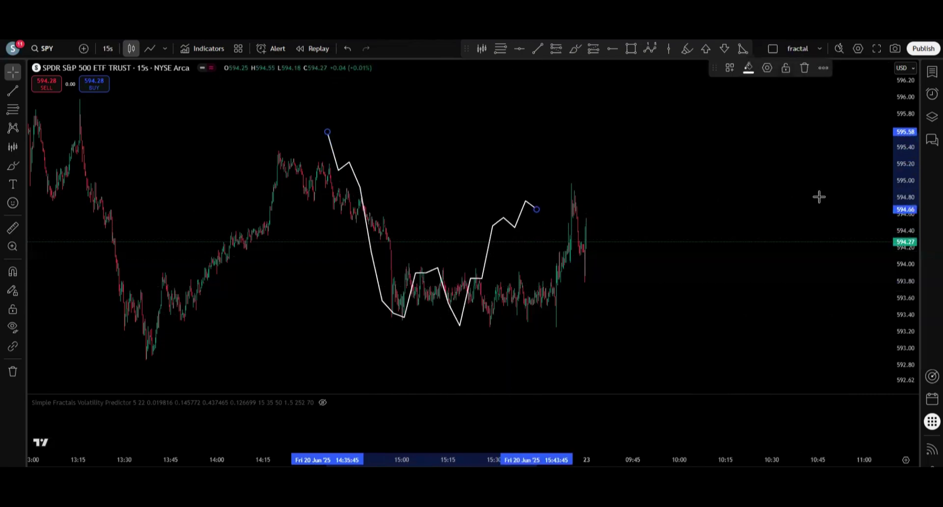
pyautogui.moveTo(459, 325); pyautogui.dragTo(525, 324)
pyautogui.moveTo(519, 203); pyautogui.dragTo(609, 198)
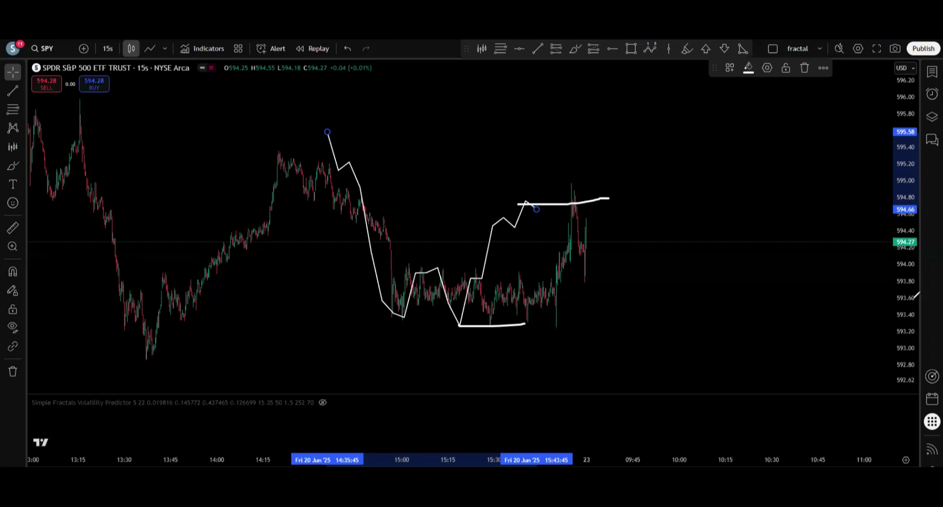
# Remove the bars pattern and switch the chart to the 1-hour interval
pyautogui.rightClick(633, 216)
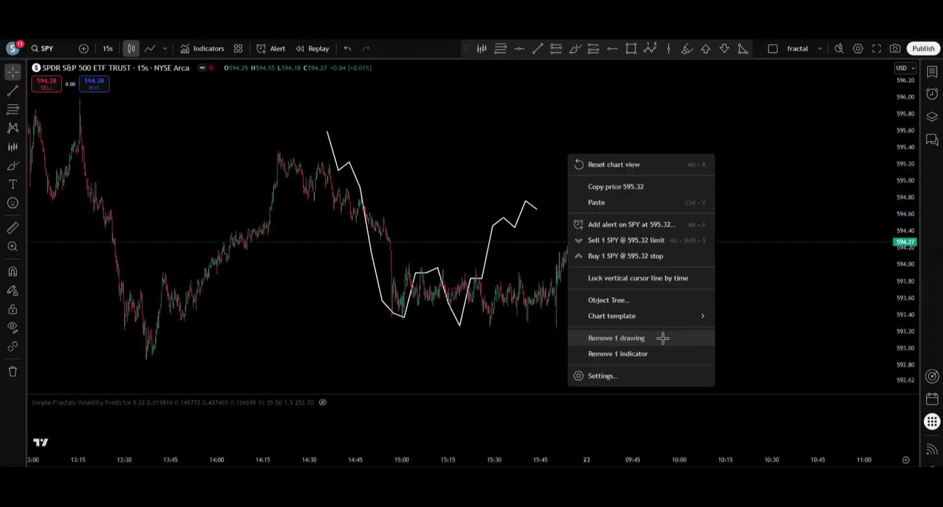
pyautogui.click(663, 337)
pyautogui.click(108, 48)
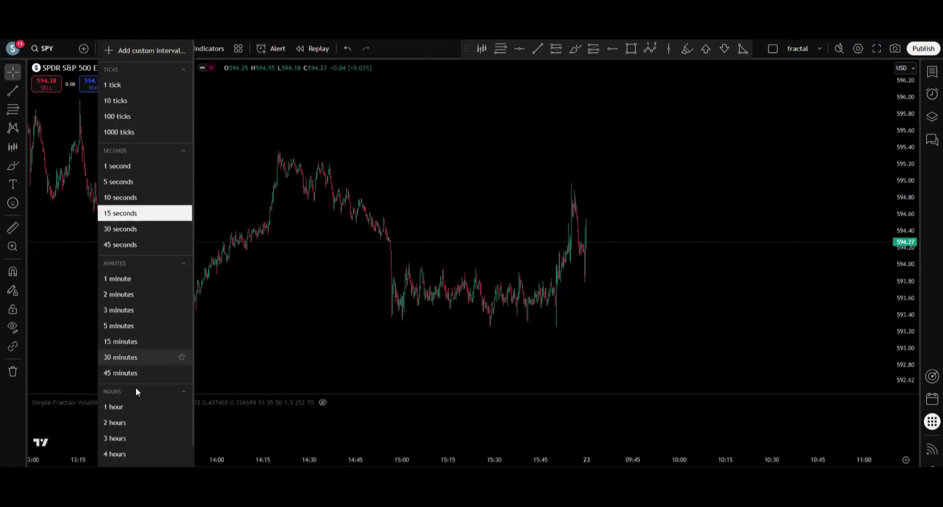
pyautogui.click(135, 406)
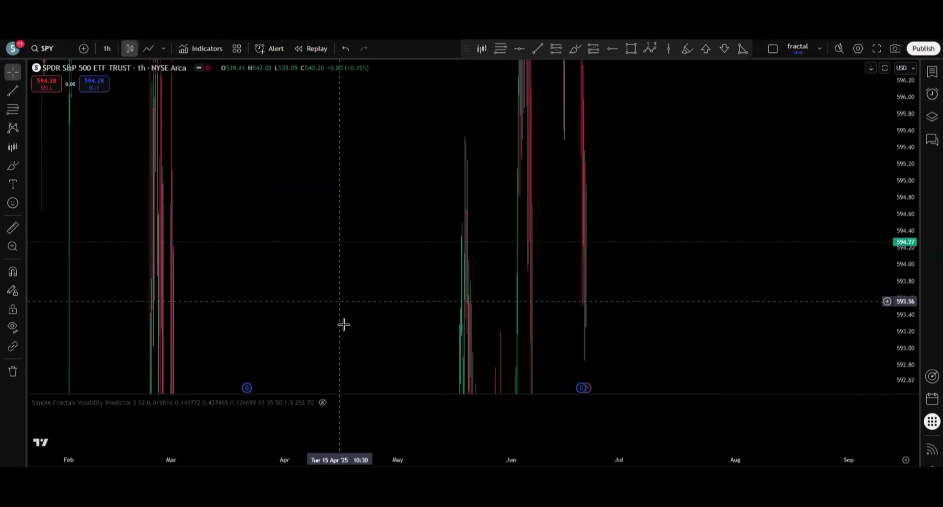
# Reset the chart view and draw a bars pattern over the May 2024 rally through the early August 2024 drop
pyautogui.click(504, 444)
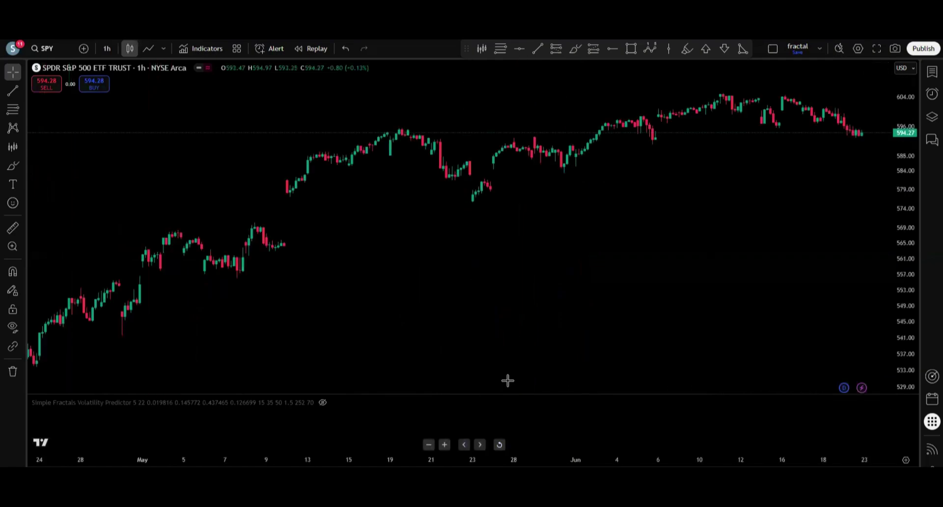
pyautogui.scroll(-8, 547, 229)
pyautogui.scroll(-5, 548, 229)
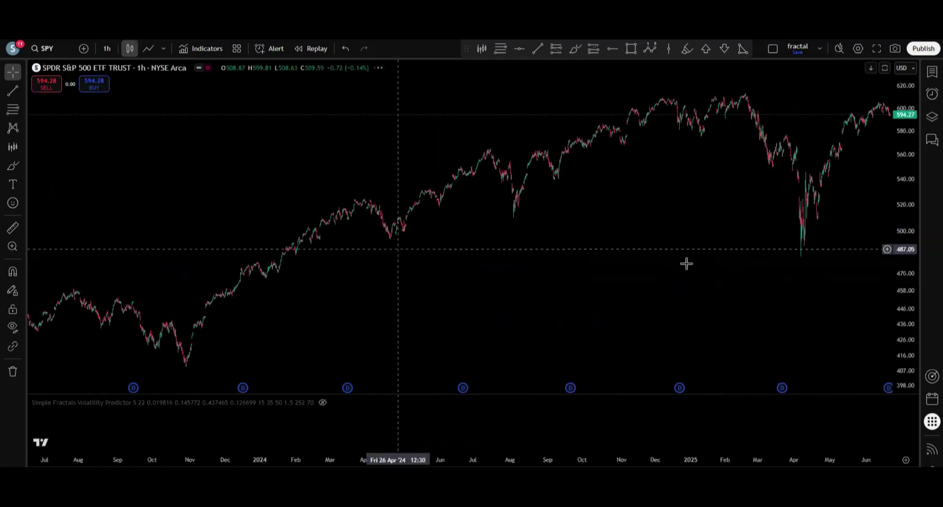
pyautogui.moveTo(674, 264); pyautogui.dragTo(613, 221)
pyautogui.scroll(3, 498, 251)
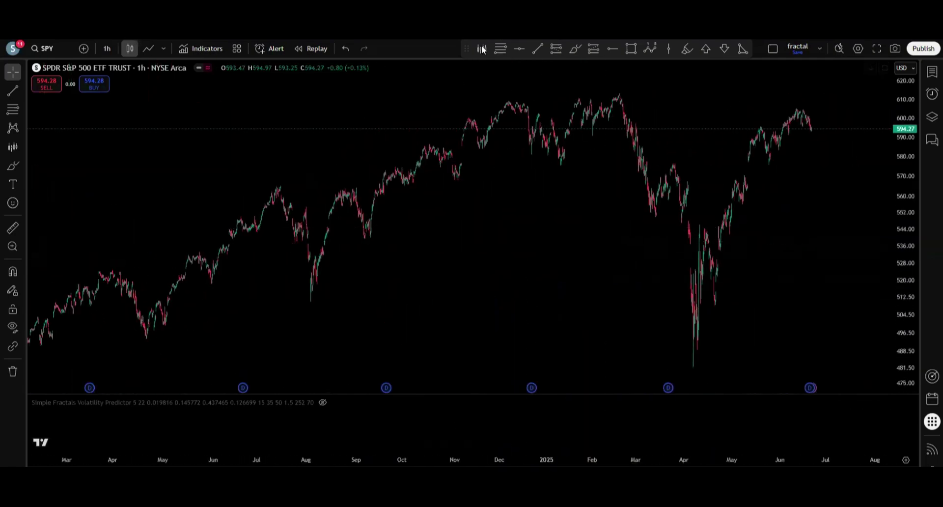
pyautogui.click(482, 48)
pyautogui.click(167, 297)
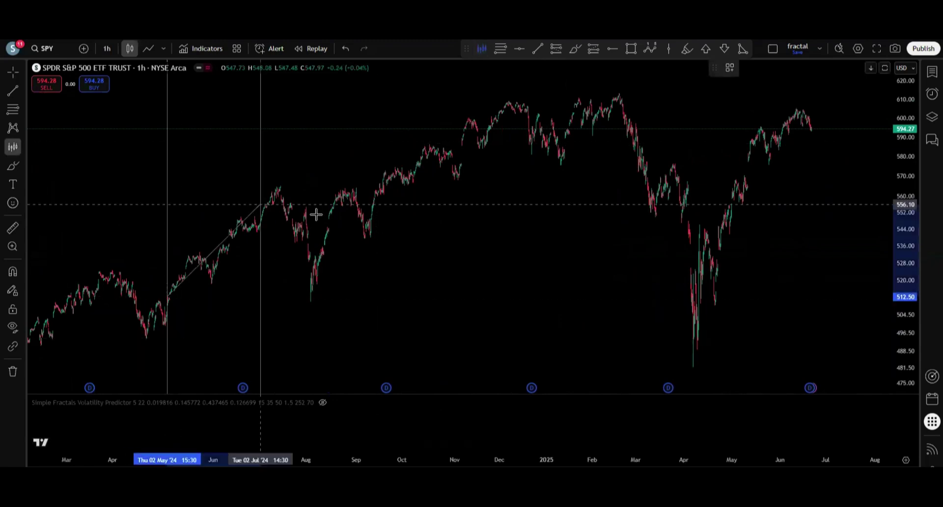
pyautogui.click(317, 263)
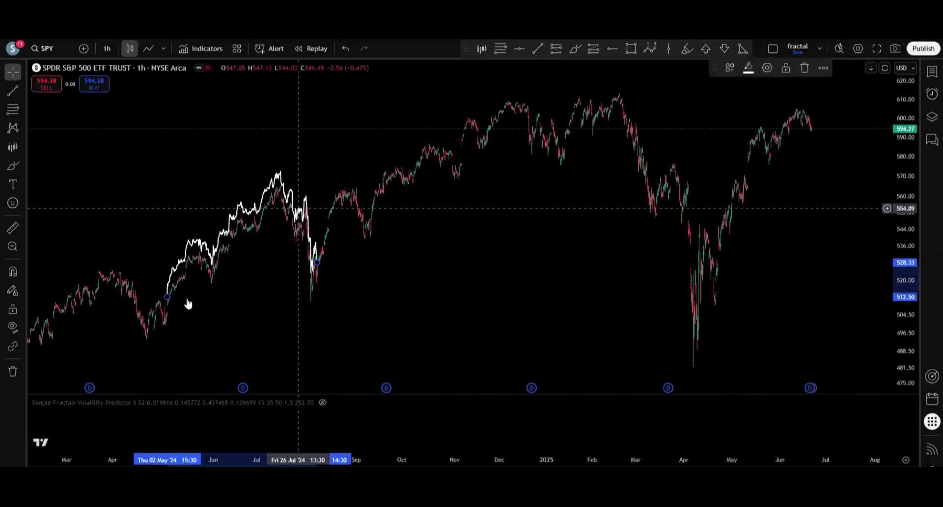
# Move and stretch the bars pattern to span 8 February to 30 October 2024, aligning it with the April 2024 top and pullback
pyautogui.moveTo(298, 208); pyautogui.dragTo(187, 297)
pyautogui.moveTo(205, 351); pyautogui.dragTo(465, 303)
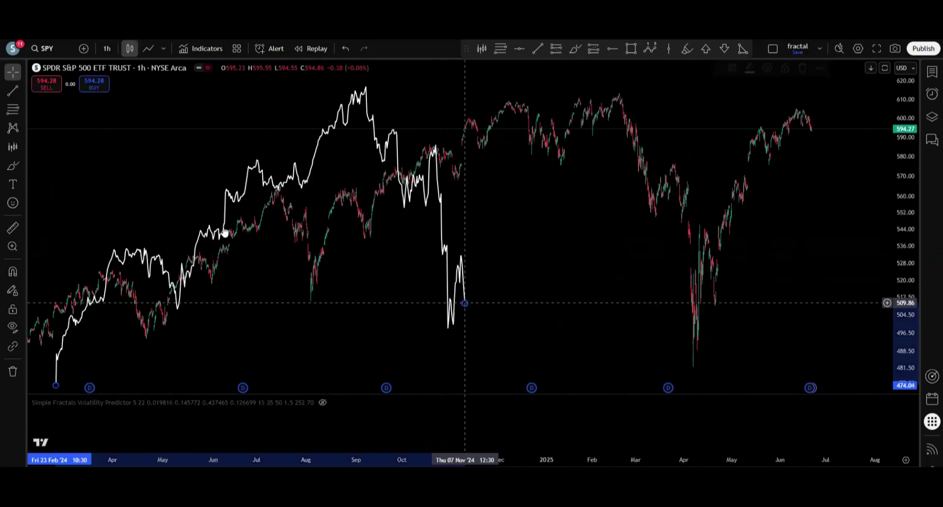
pyautogui.moveTo(224, 233)
pyautogui.mouseDown()
pyautogui.moveTo(197, 262)
pyautogui.moveTo(201, 253)
pyautogui.mouseUp()
pyautogui.moveTo(285, 203); pyautogui.dragTo(285, 202)
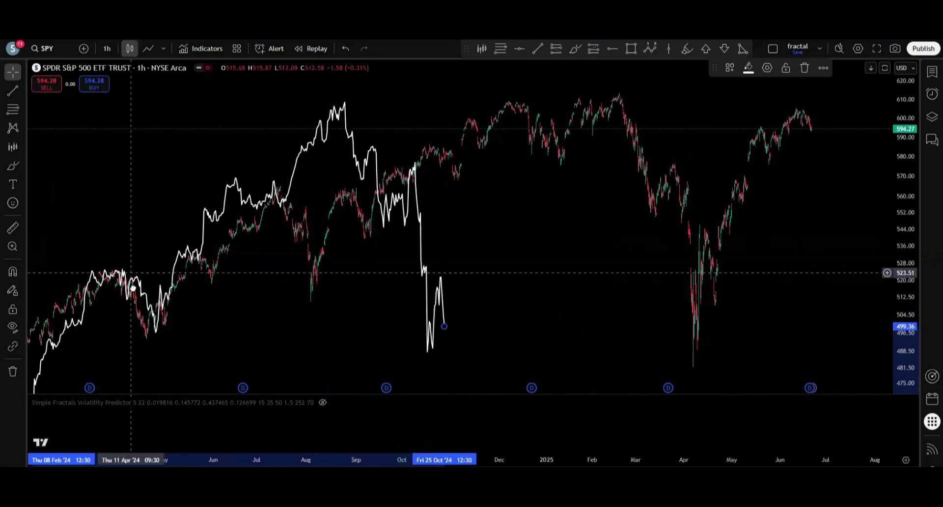
pyautogui.moveTo(133, 288); pyautogui.dragTo(132, 289)
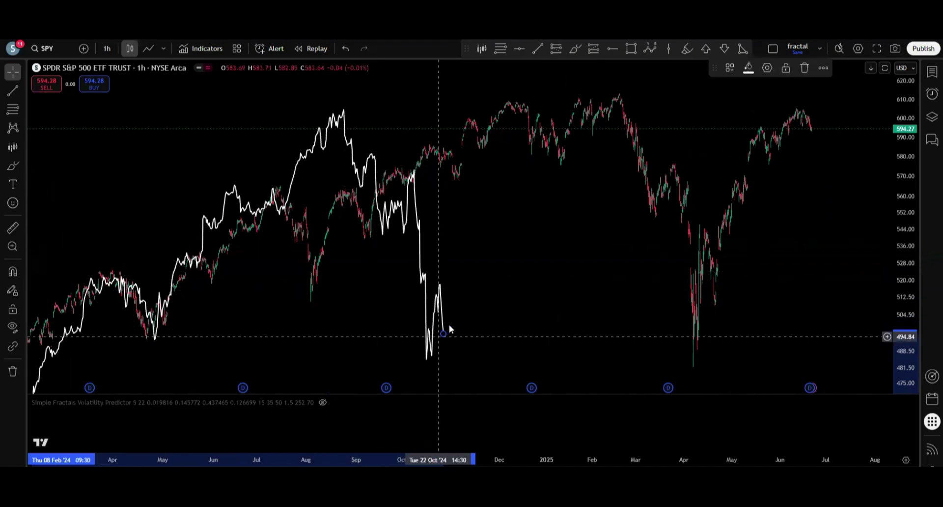
pyautogui.moveTo(442, 333); pyautogui.dragTo(451, 329)
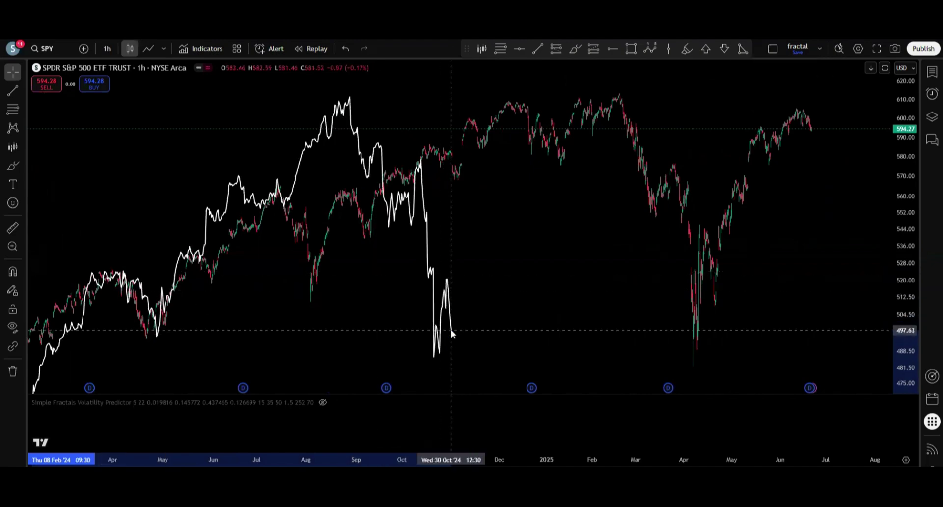
# Add a horizontal line at 612.43 across the early 2025 high and a horizontal ray at 486.33 from the pattern's 18 October 2024 low
pyautogui.hotkey('alt', 'h')
pyautogui.click(389, 97)
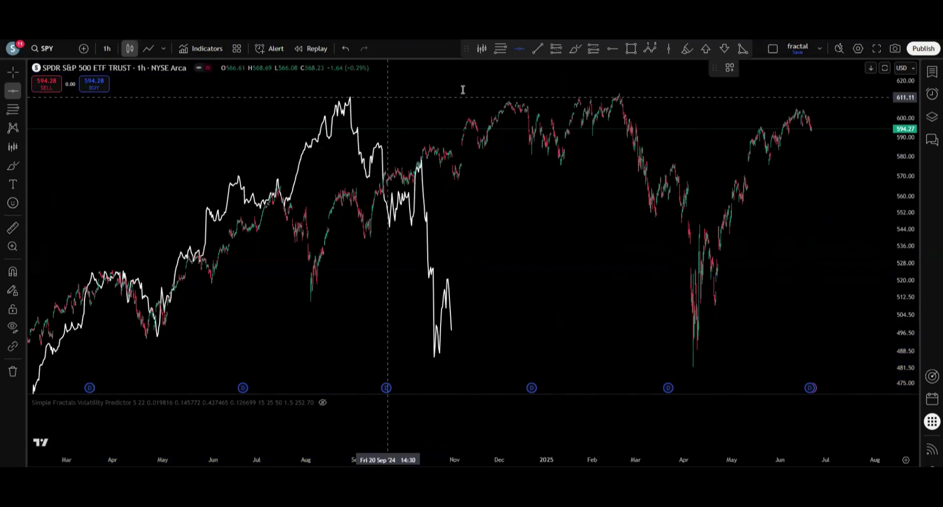
pyautogui.click(612, 93)
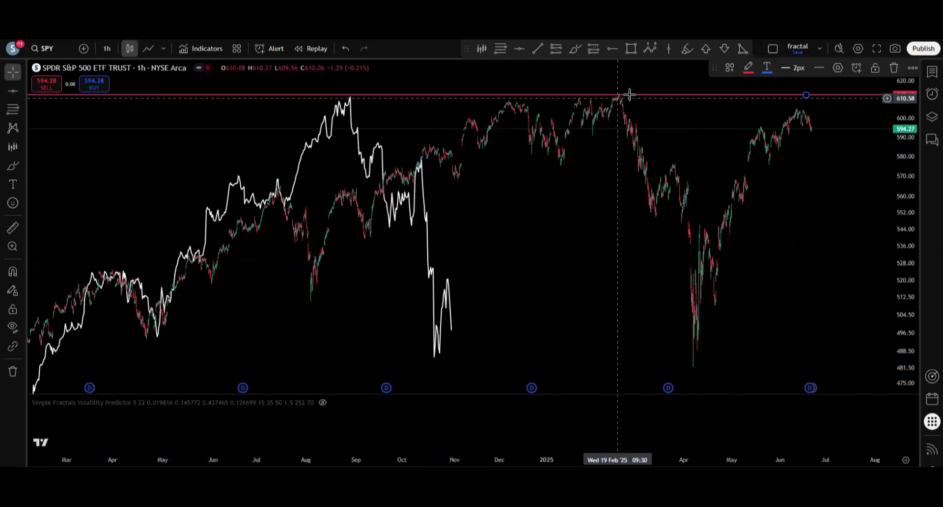
pyautogui.hotkey('alt', 'h')
pyautogui.click(433, 357)
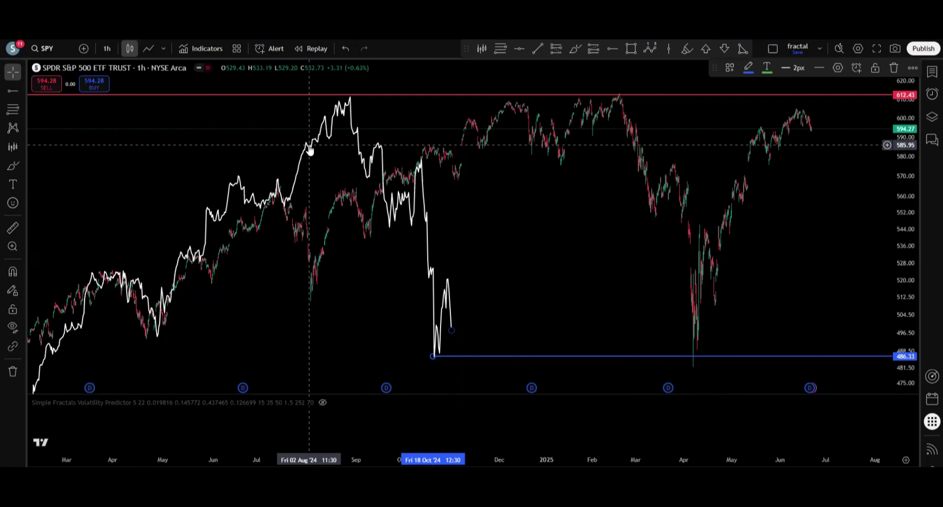
# Remove the three drawings and switch the chart to GOOGL on NASDAQ
pyautogui.rightClick(320, 305)
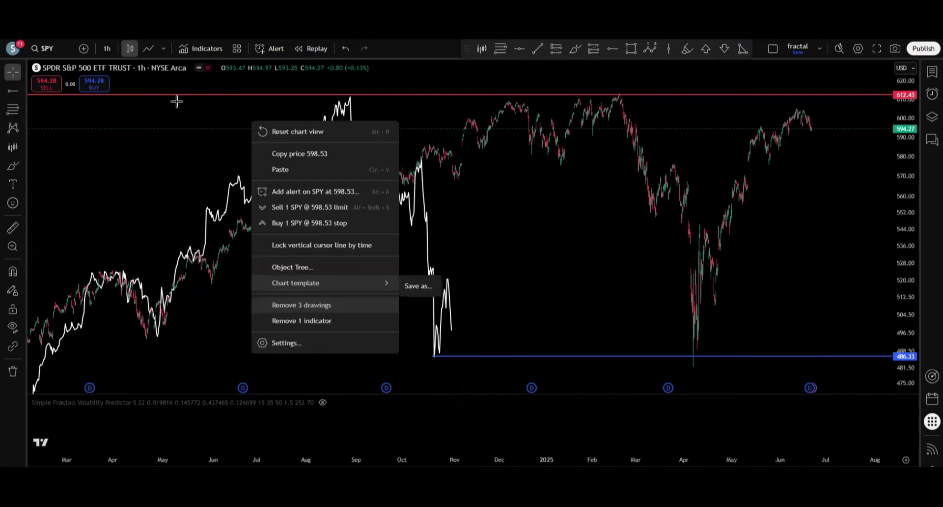
pyautogui.click(48, 54)
pyautogui.click(47, 53)
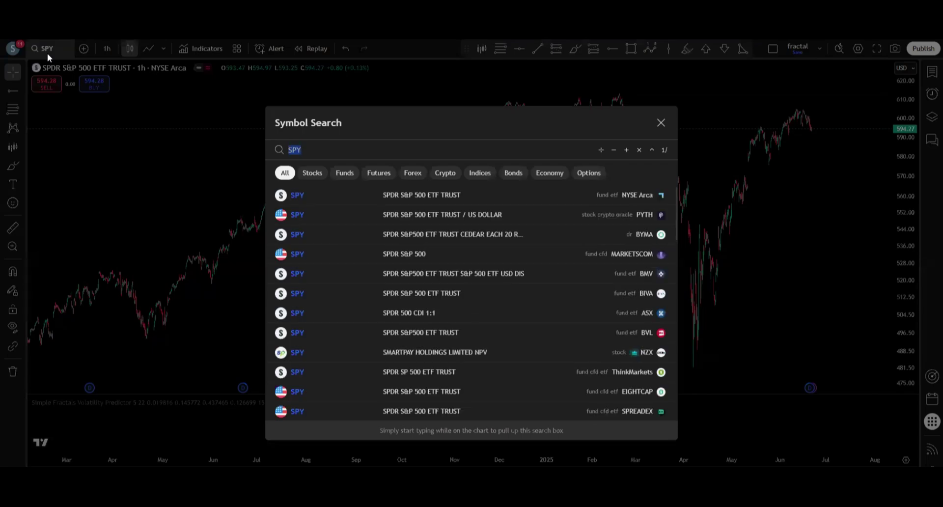
pyautogui.write('GOOGL')
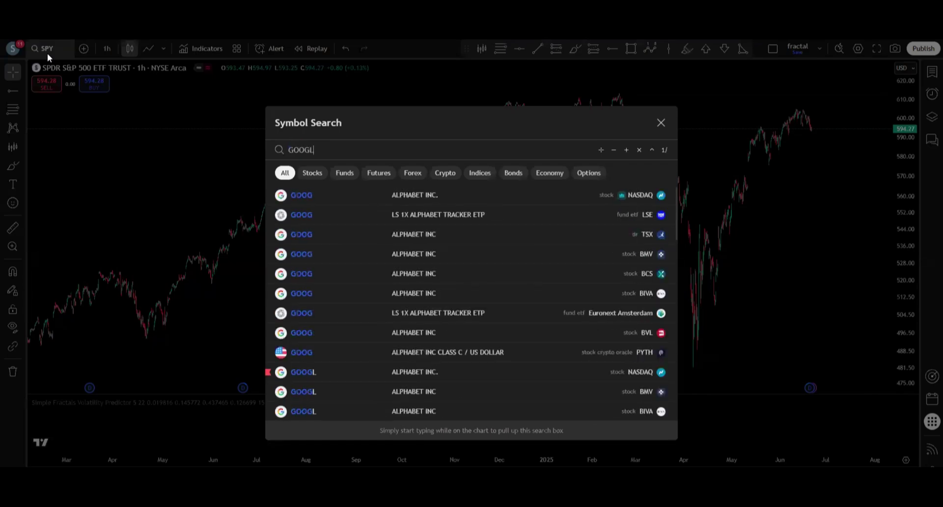
pyautogui.click(419, 202)
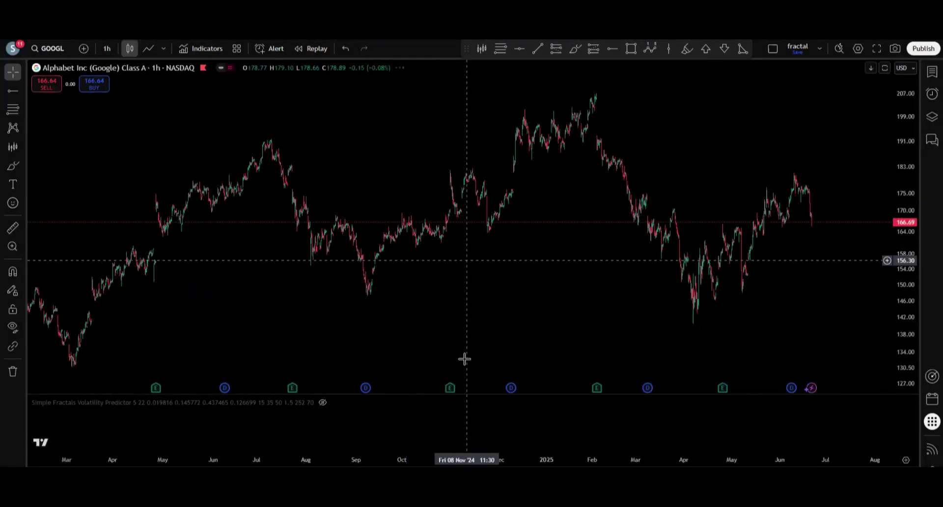
# Draw a bars pattern over the GOOGL price action from 7 March to 24 March 2025
pyautogui.scroll(3, 656, 279)
pyautogui.moveTo(632, 238); pyautogui.dragTo(480, 234)
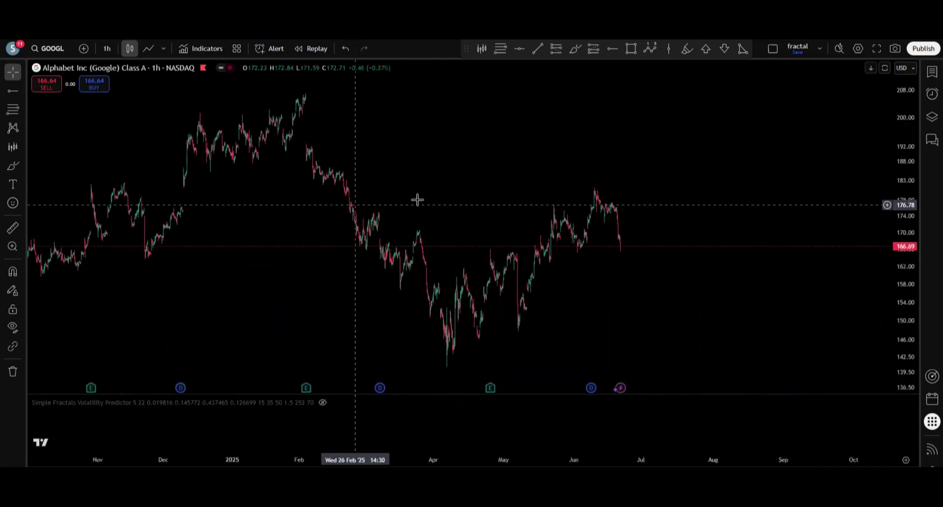
pyautogui.moveTo(417, 198); pyautogui.dragTo(469, 199)
pyautogui.click(482, 48)
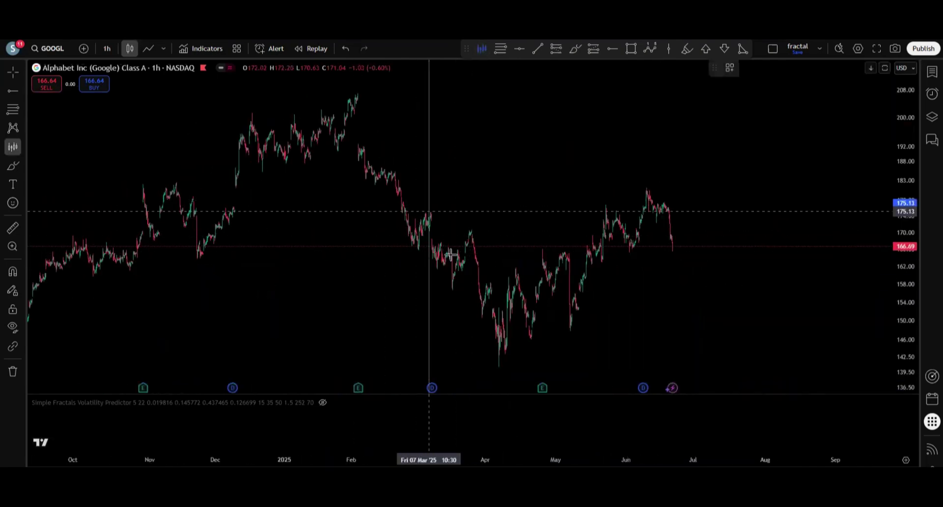
pyautogui.click(431, 211)
pyautogui.click(467, 230)
# Move and stretch the bars pattern to span 30 January to 20 May 2025, between about 195.70 and 176.29
pyautogui.moveTo(425, 211); pyautogui.dragTo(335, 164)
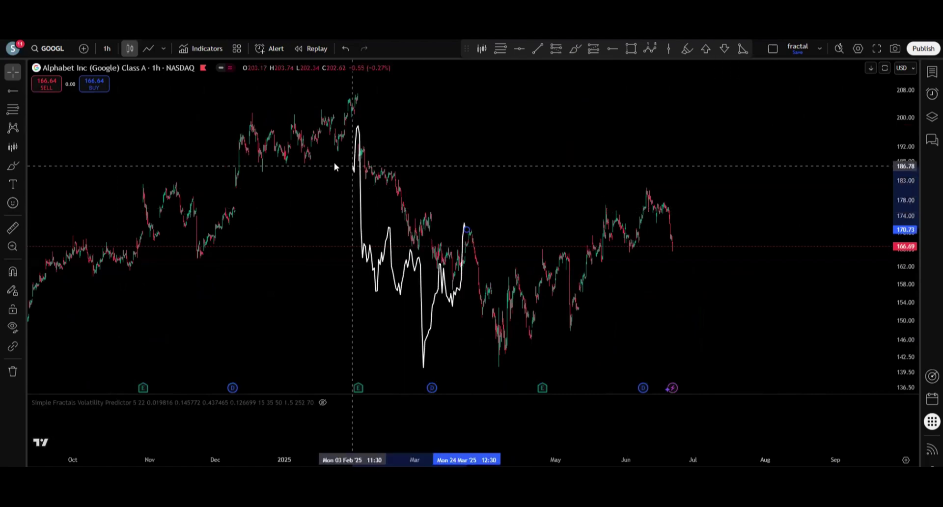
pyautogui.moveTo(465, 227); pyautogui.dragTo(590, 237)
pyautogui.moveTo(473, 281); pyautogui.dragTo(483, 251)
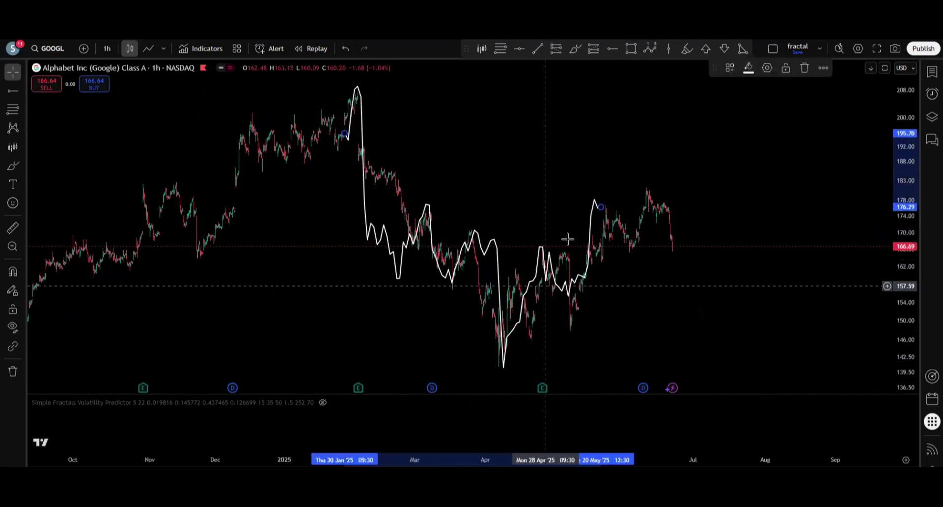
# Mark the April 2025 low and the pattern's final high near 178 with freehand horizontal brush strokes
pyautogui.click(22, 167)
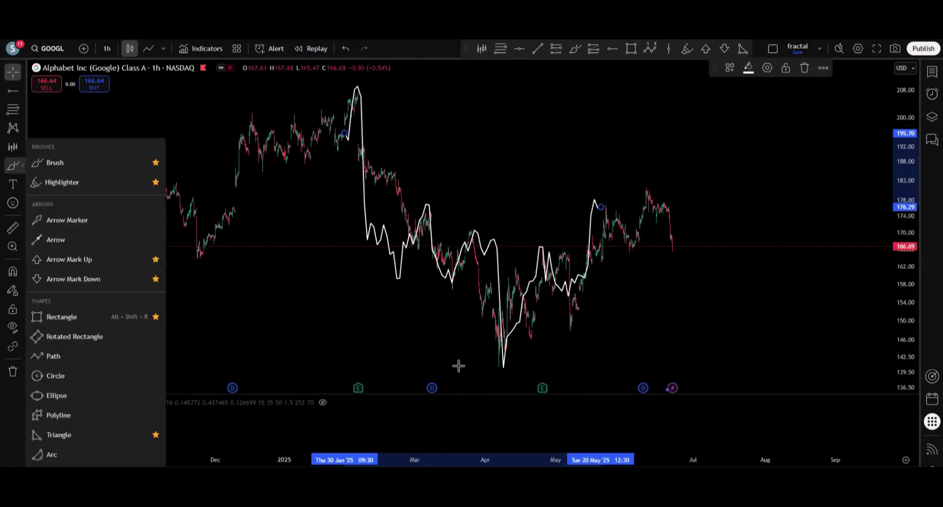
pyautogui.moveTo(461, 367); pyautogui.dragTo(568, 366)
pyautogui.moveTo(745, 197); pyautogui.dragTo(575, 200)
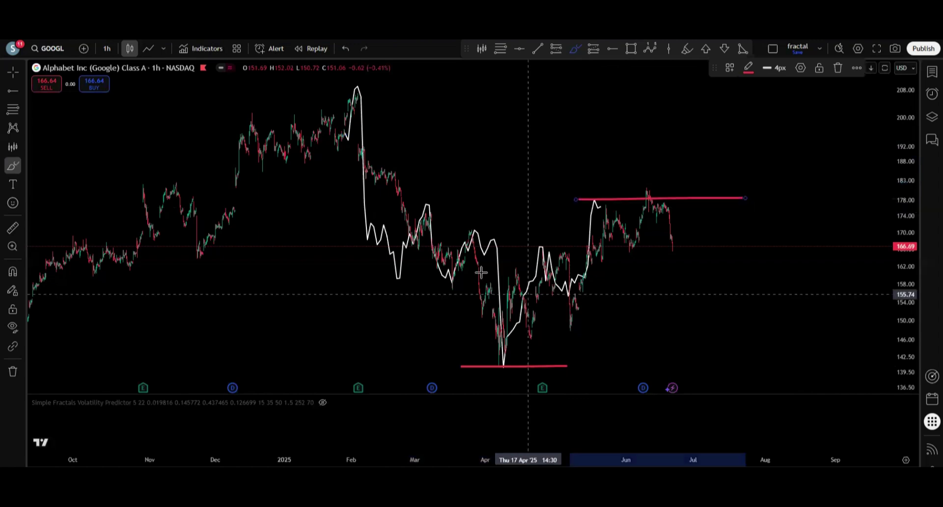
# Trace the March 2025 dip with freehand curves and undo those strokes
pyautogui.moveTo(420, 211); pyautogui.dragTo(458, 278)
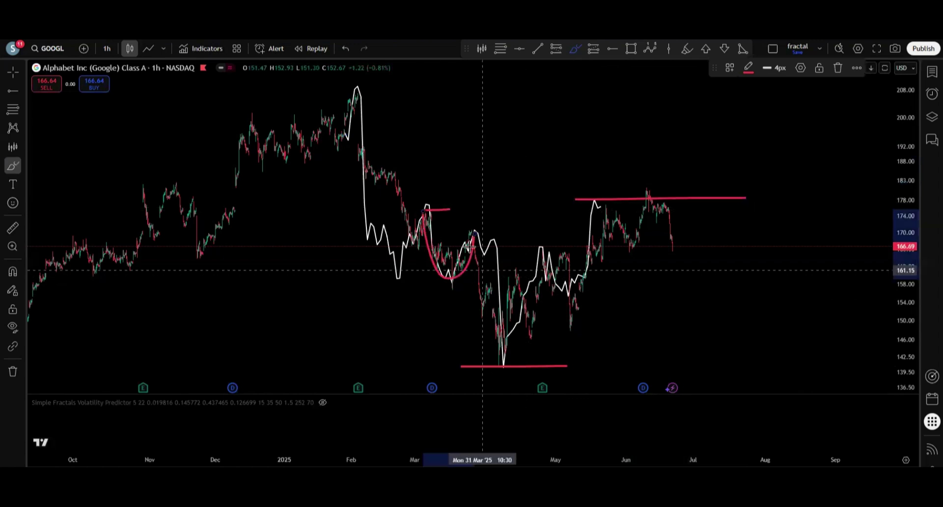
pyautogui.moveTo(474, 232); pyautogui.dragTo(409, 217)
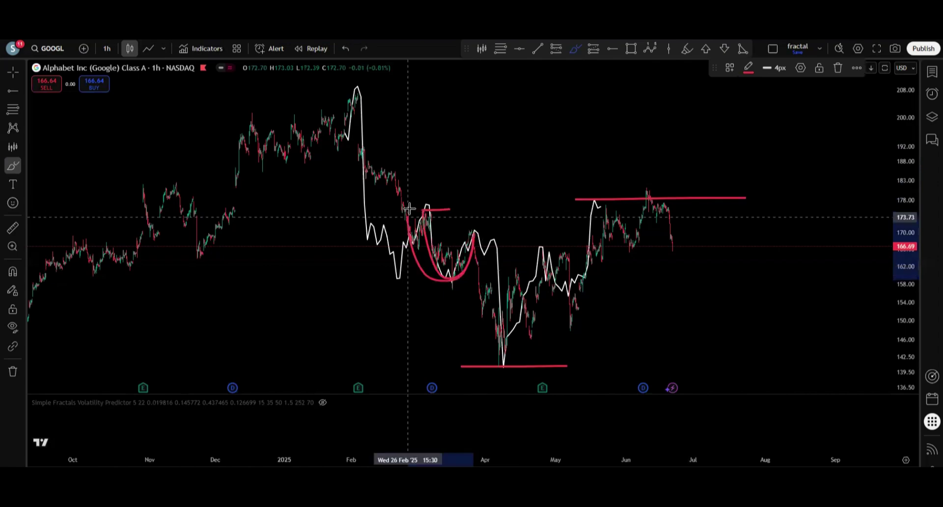
pyautogui.doubleClick(352, 48)
pyautogui.press('Escape')
# Draw a second bars pattern from the 30 October 2023 low through the early 2024 top to late February 2024
pyautogui.scroll(-6, 405, 255)
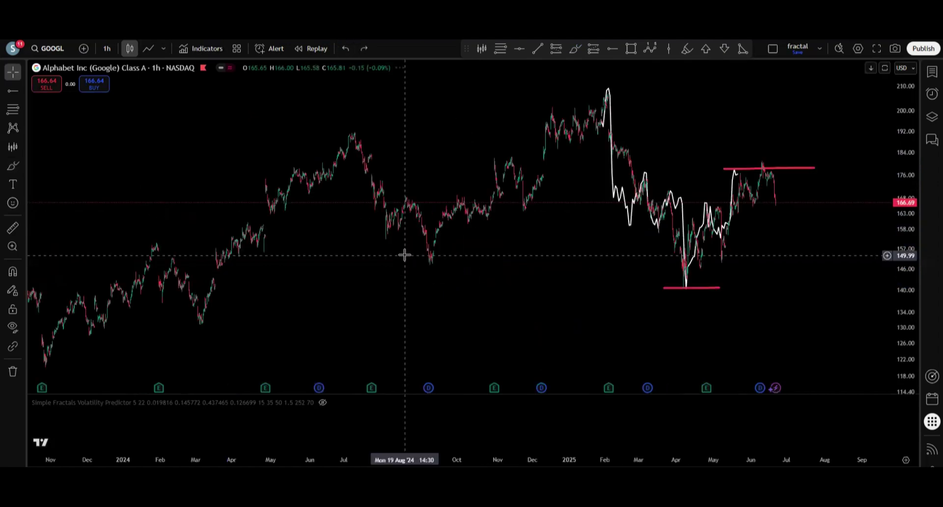
pyautogui.moveTo(413, 254)
pyautogui.mouseDown()
pyautogui.moveTo(540, 216)
pyautogui.moveTo(423, 241)
pyautogui.moveTo(498, 234)
pyautogui.mouseUp()
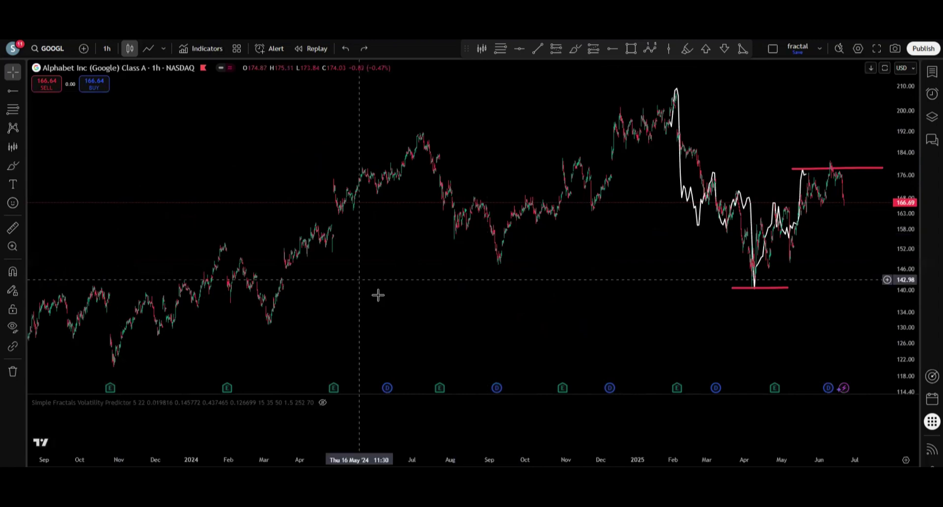
pyautogui.hscroll(-2, 494, 289)
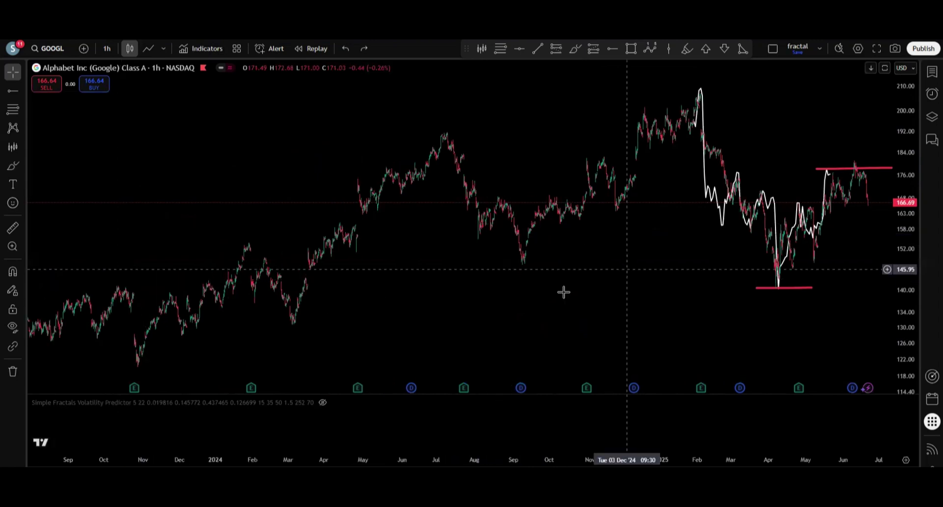
pyautogui.hscroll(-1, 604, 289)
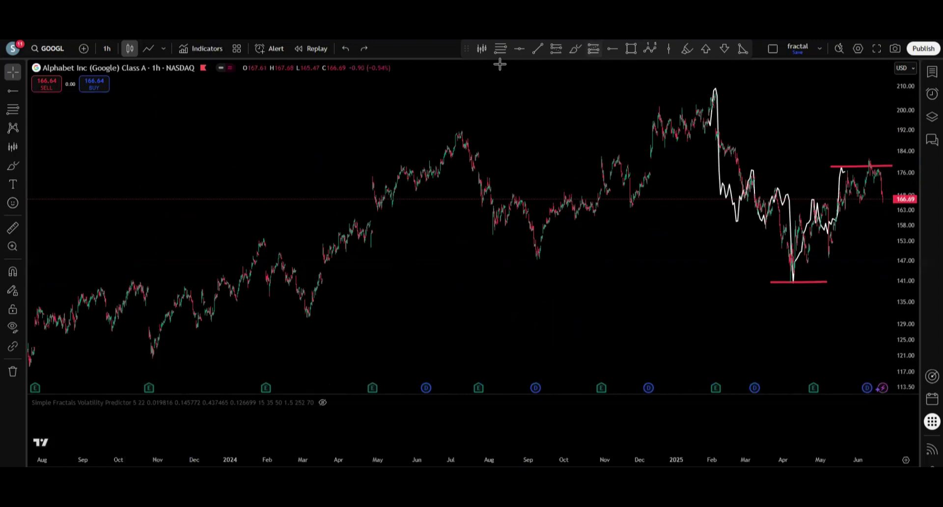
pyautogui.click(484, 49)
pyautogui.click(153, 358)
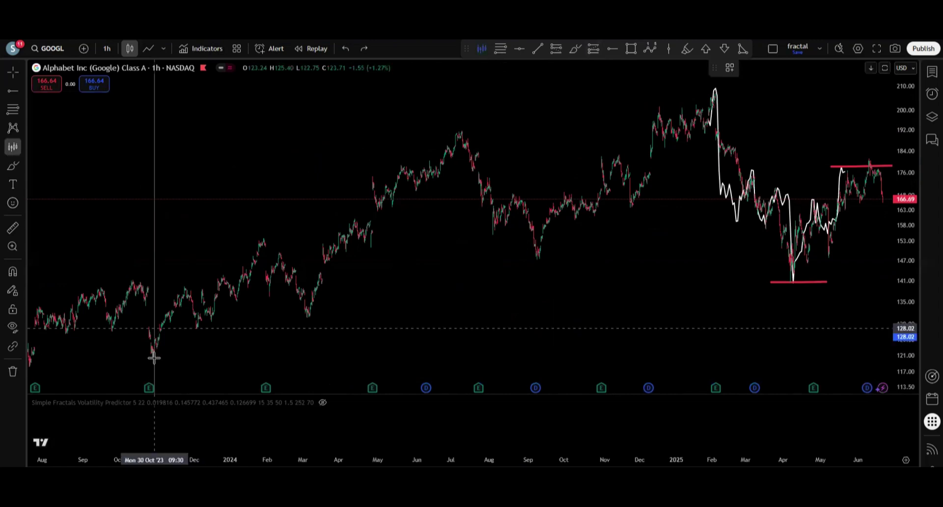
pyautogui.click(299, 309)
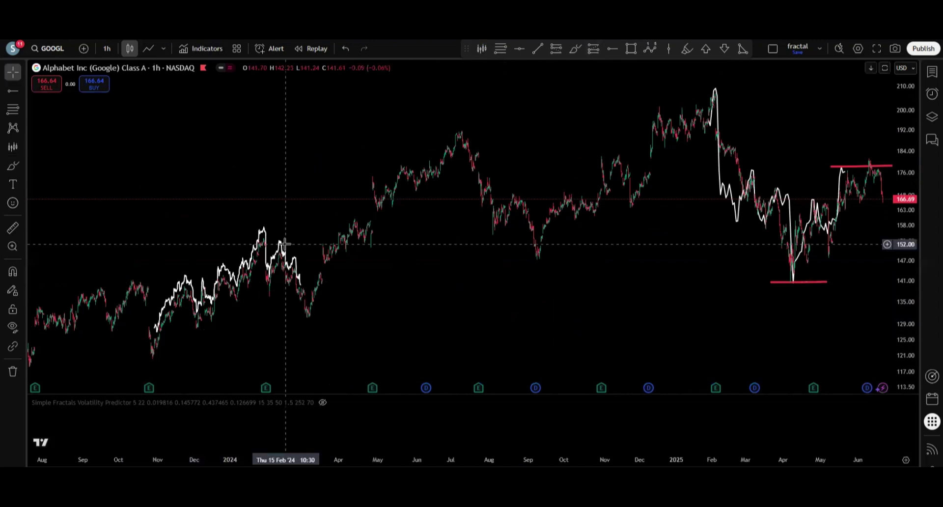
# Move and stretch the second bars pattern to span 20 October 2023 to 24 October 2024, from about 120.03 to 147.33
pyautogui.moveTo(278, 253); pyautogui.dragTo(290, 315)
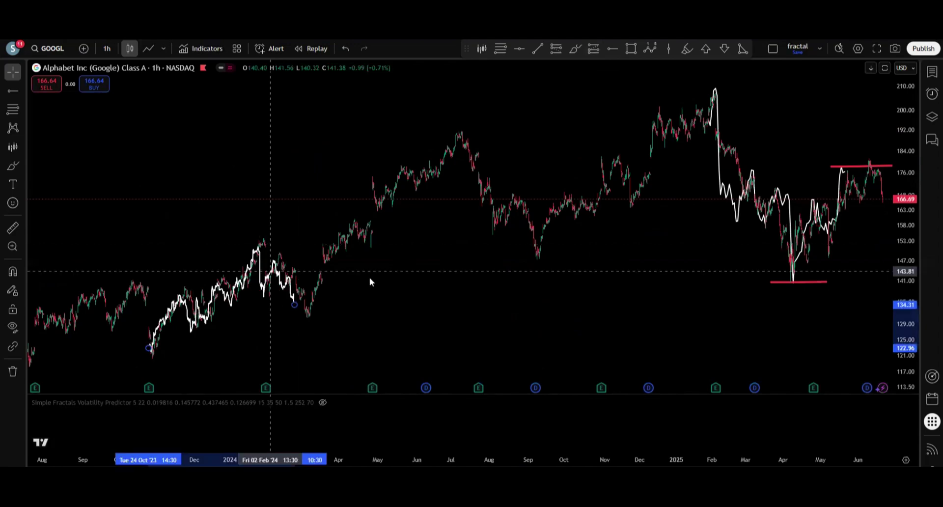
pyautogui.moveTo(369, 278); pyautogui.dragTo(628, 259)
pyautogui.click(595, 259)
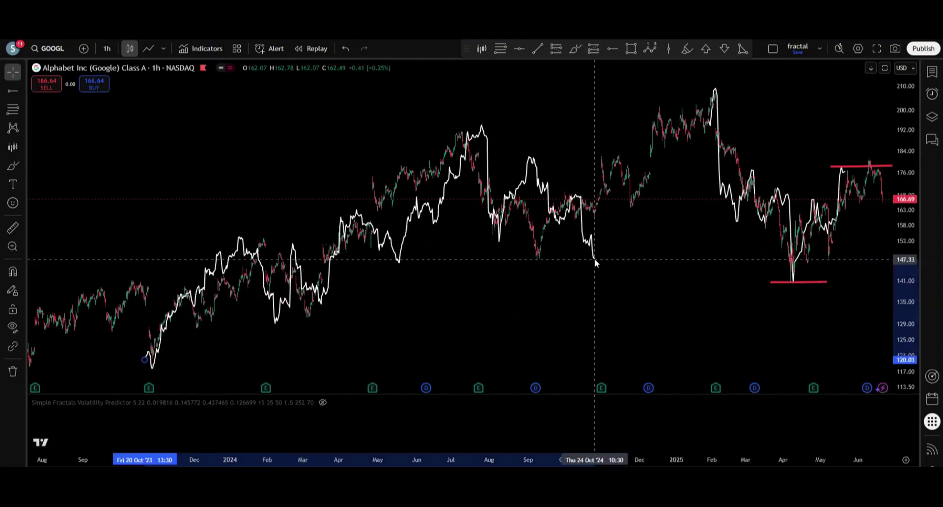
# Mark the July 2024 top with repeated horizontal brush strokes and a downward arrow above it
pyautogui.click(576, 49)
pyautogui.moveTo(456, 131); pyautogui.dragTo(510, 131)
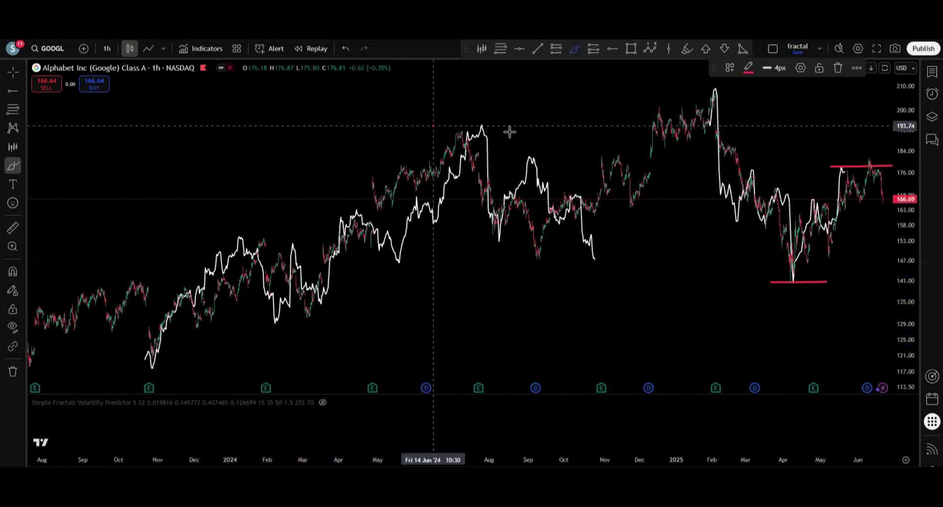
pyautogui.moveTo(470, 78)
pyautogui.mouseDown()
pyautogui.moveTo(470, 101)
pyautogui.moveTo(482, 101)
pyautogui.mouseUp()
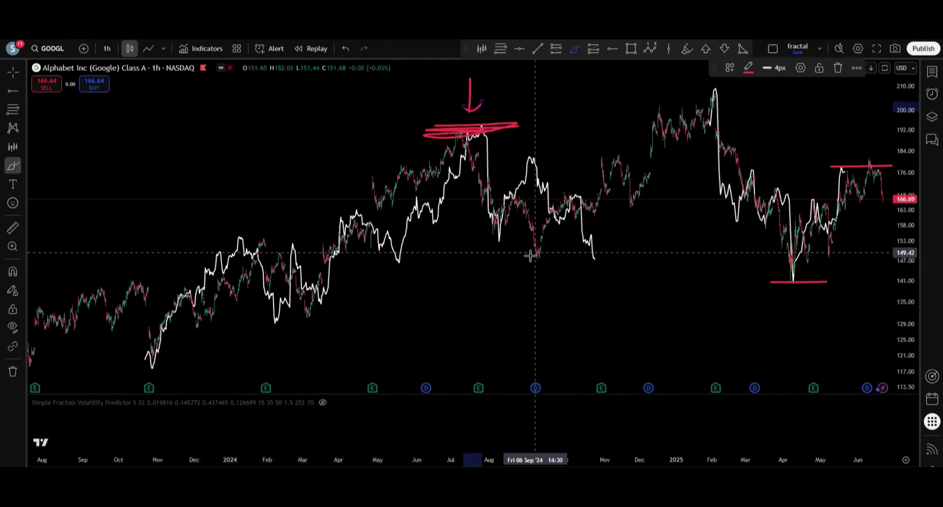
# Underline the autumn 2024 lows with brush strokes and sketch an upward arrow toward the December 2024 high
pyautogui.moveTo(534, 255); pyautogui.dragTo(631, 253)
pyautogui.moveTo(546, 261); pyautogui.dragTo(605, 250)
pyautogui.moveTo(597, 236); pyautogui.dragTo(645, 162)
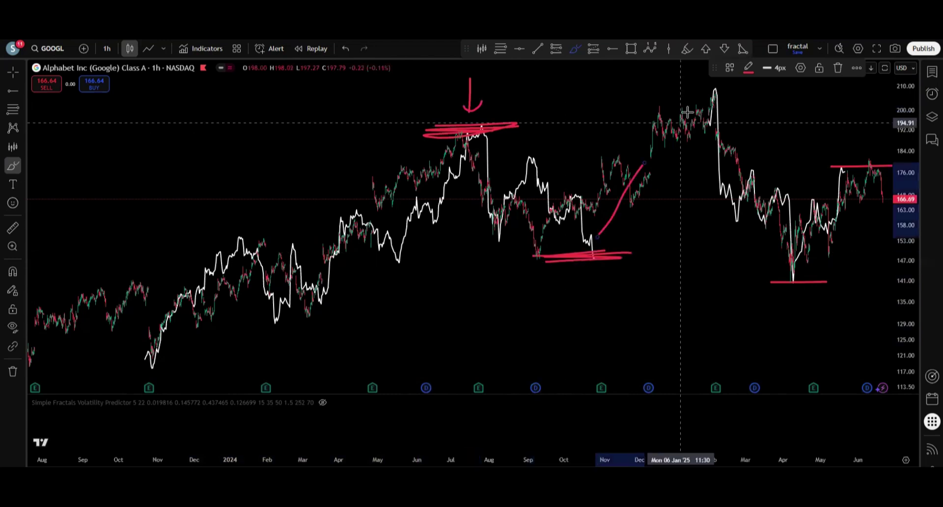
pyautogui.moveTo(590, 237)
pyautogui.mouseDown()
pyautogui.moveTo(656, 141)
pyautogui.moveTo(681, 144)
pyautogui.mouseUp()
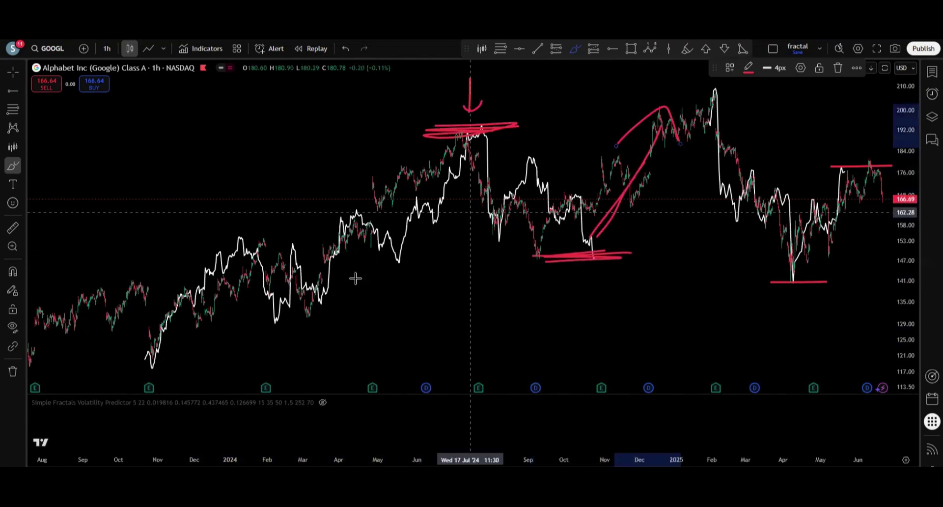
# Underline the October 2023 low and sketch freehand arrows along the July 2024 decline, the rise to February 2025 and the April 2025 rebound
pyautogui.moveTo(142, 361); pyautogui.dragTo(210, 360)
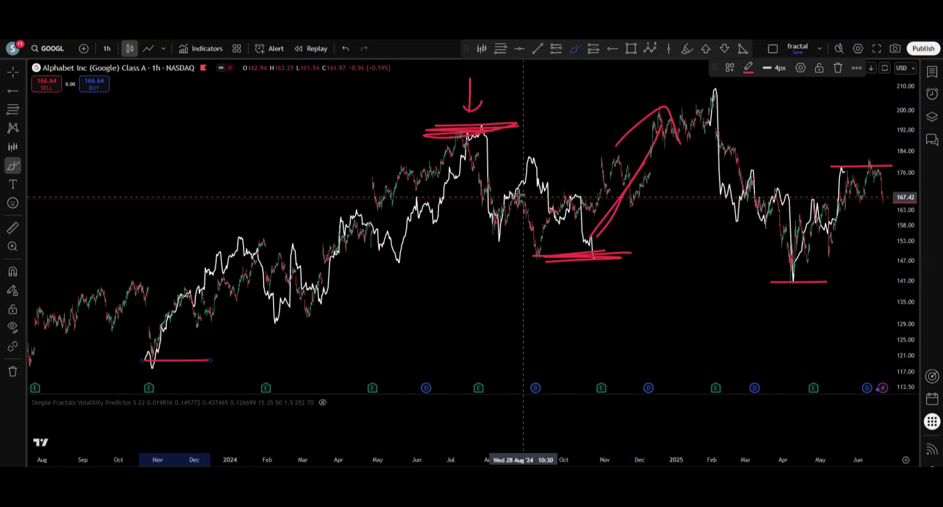
pyautogui.moveTo(462, 136)
pyautogui.mouseDown()
pyautogui.moveTo(548, 256)
pyautogui.moveTo(671, 108)
pyautogui.moveTo(720, 126)
pyautogui.mouseUp()
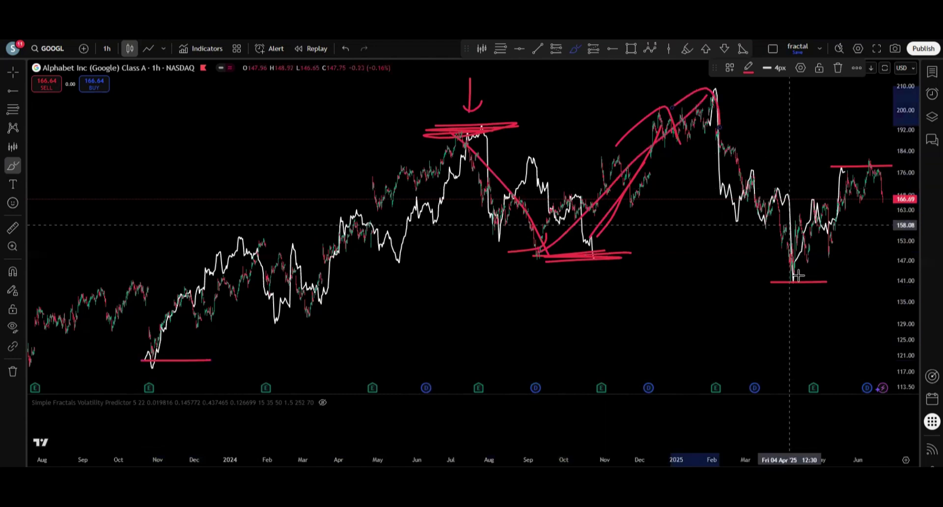
pyautogui.moveTo(794, 281)
pyautogui.mouseDown()
pyautogui.moveTo(821, 256)
pyautogui.moveTo(861, 179)
pyautogui.moveTo(835, 186)
pyautogui.mouseUp()
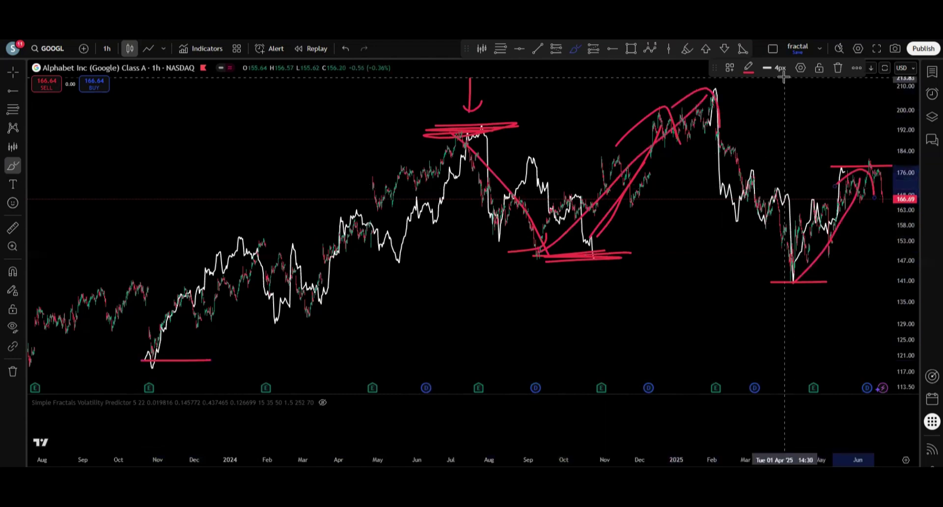
# Remove all drawings from the GOOGL chart
pyautogui.moveTo(637, 134); pyautogui.dragTo(546, 168)
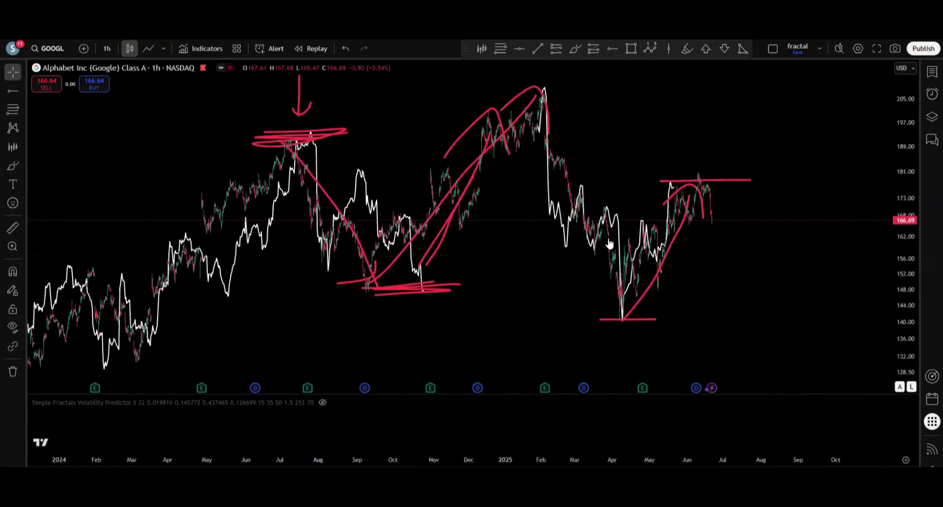
pyautogui.moveTo(611, 244); pyautogui.dragTo(635, 294)
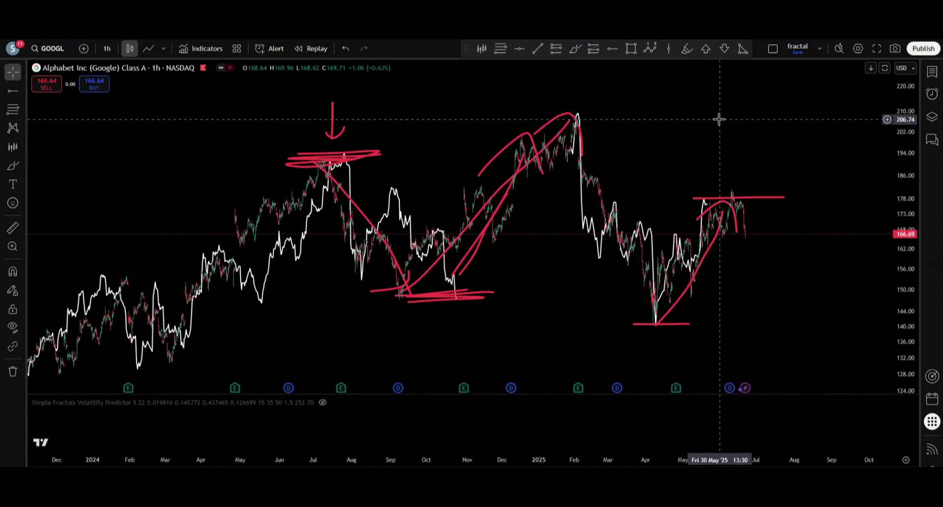
pyautogui.rightClick(719, 119)
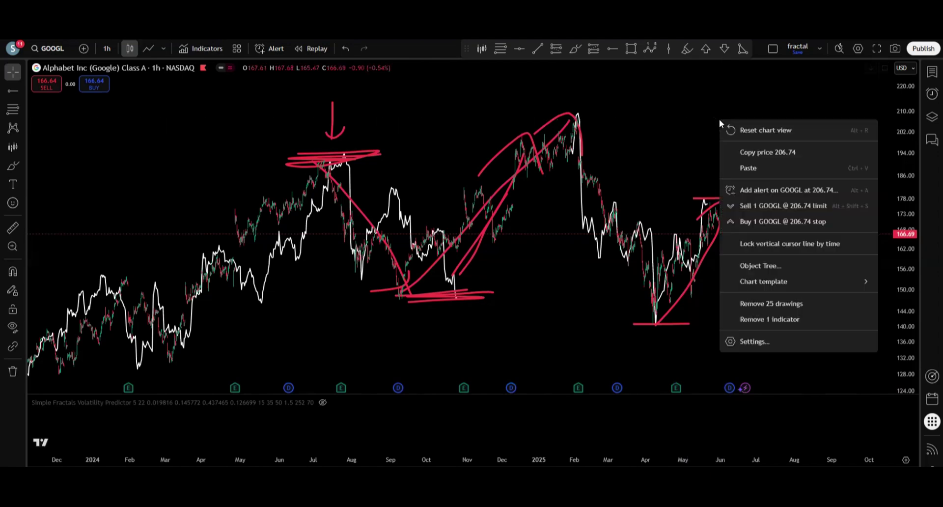
pyautogui.click(773, 303)
pyautogui.click(484, 314)
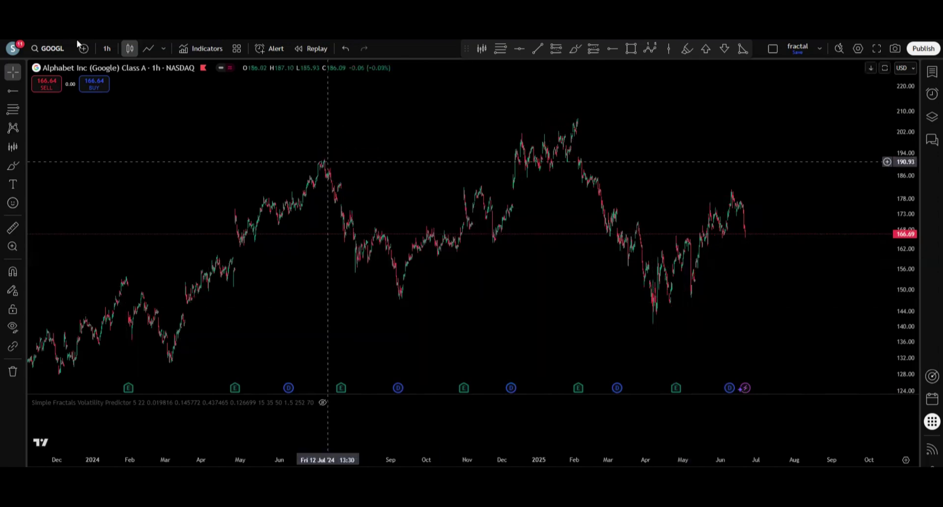
# Switch the chart symbol to TSLA, Tesla, Inc. on NASDAQ
pyautogui.click(56, 49)
pyautogui.press('BackSpace')
pyautogui.write('TSLA')
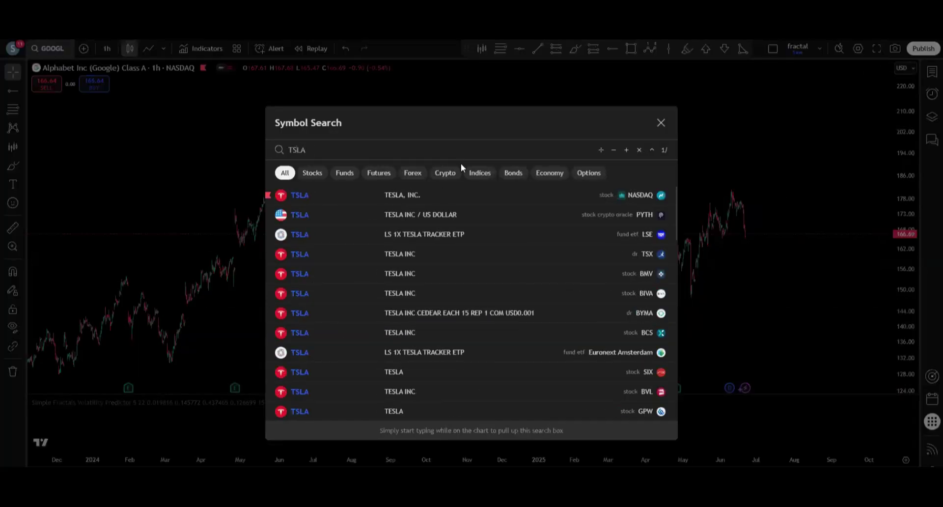
pyautogui.click(472, 193)
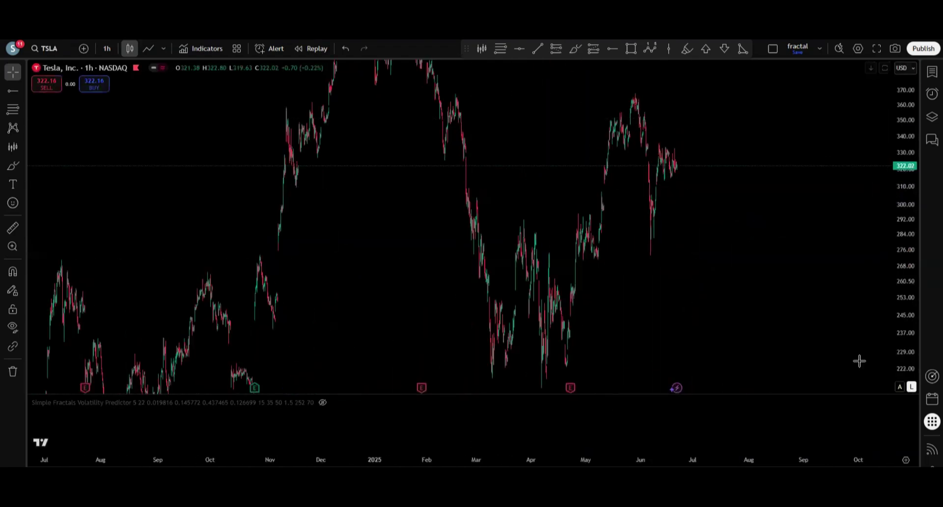
# Create a bars pattern from the 10 March 2025 low to late March, stretch it to mid-May and align it with the larger recovery
pyautogui.scroll(-5, 712, 308)
pyautogui.moveTo(480, 259); pyautogui.dragTo(487, 260)
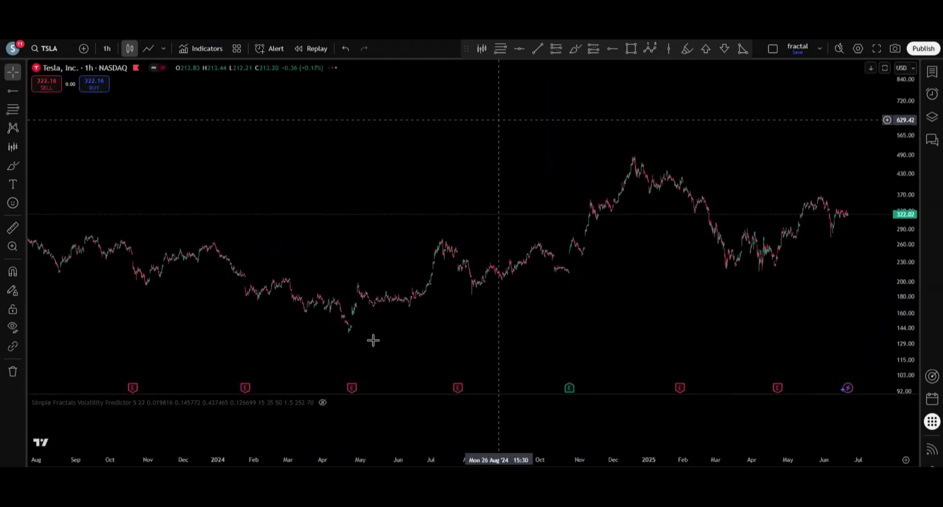
pyautogui.moveTo(435, 319); pyautogui.dragTo(420, 317)
pyautogui.scroll(5, 420, 317)
pyautogui.moveTo(697, 301); pyautogui.dragTo(470, 298)
pyautogui.scroll(2, 541, 312)
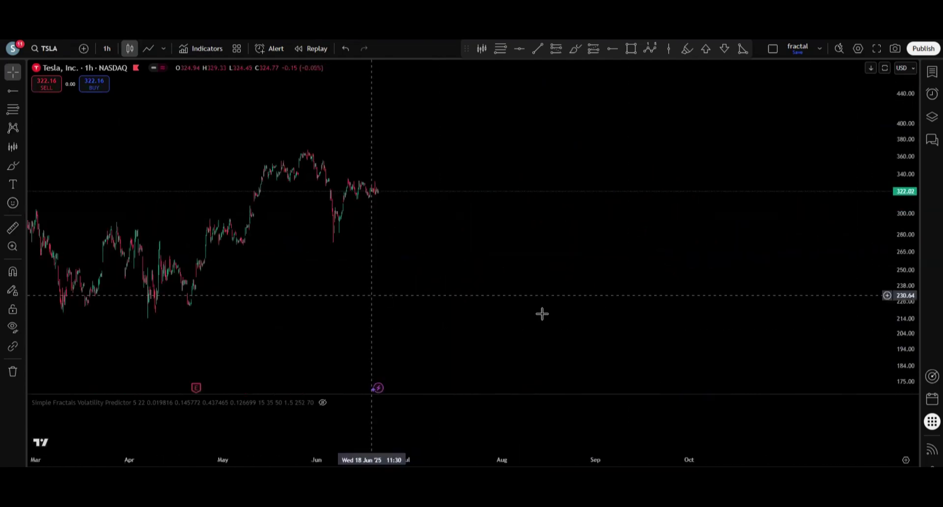
pyautogui.scroll(2, 307, 280)
pyautogui.click(243, 327)
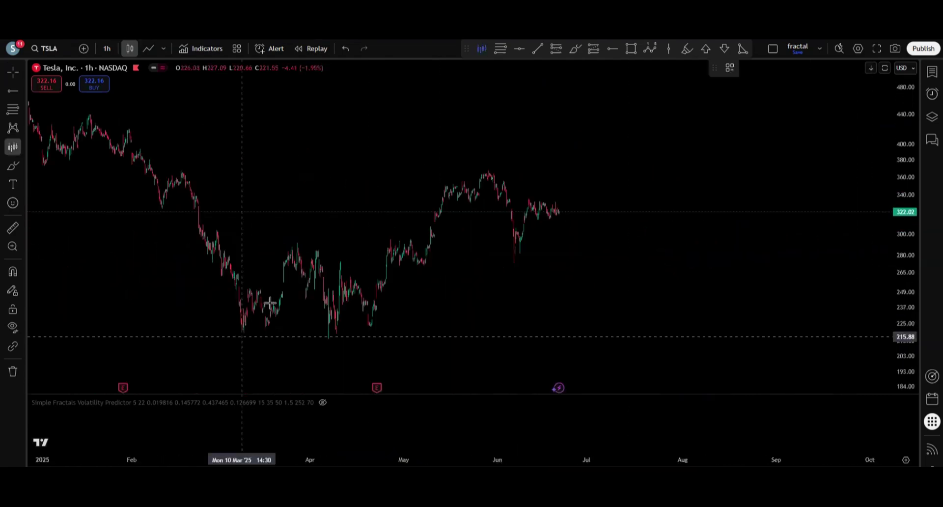
pyautogui.click(296, 279)
pyautogui.moveTo(297, 237); pyautogui.dragTo(448, 142)
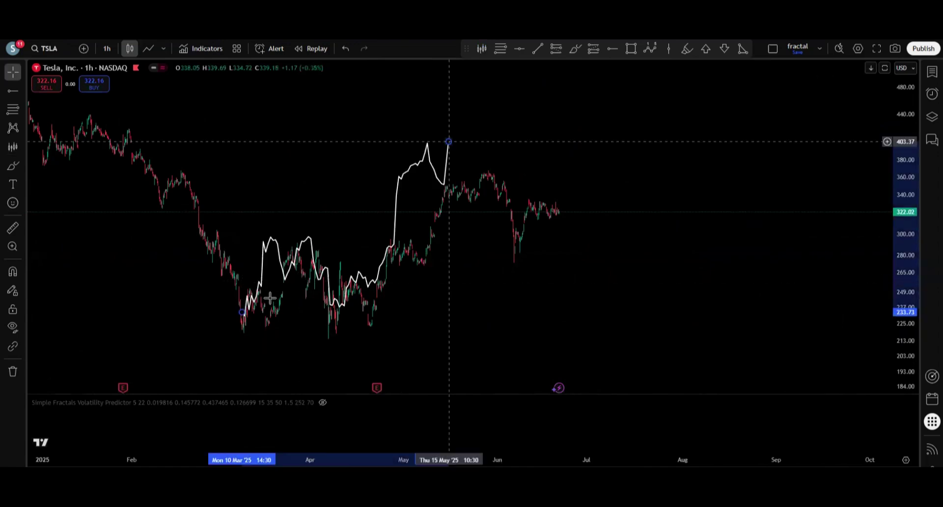
pyautogui.moveTo(314, 262)
pyautogui.mouseDown()
pyautogui.moveTo(336, 288)
pyautogui.moveTo(303, 287)
pyautogui.moveTo(334, 289)
pyautogui.mouseUp()
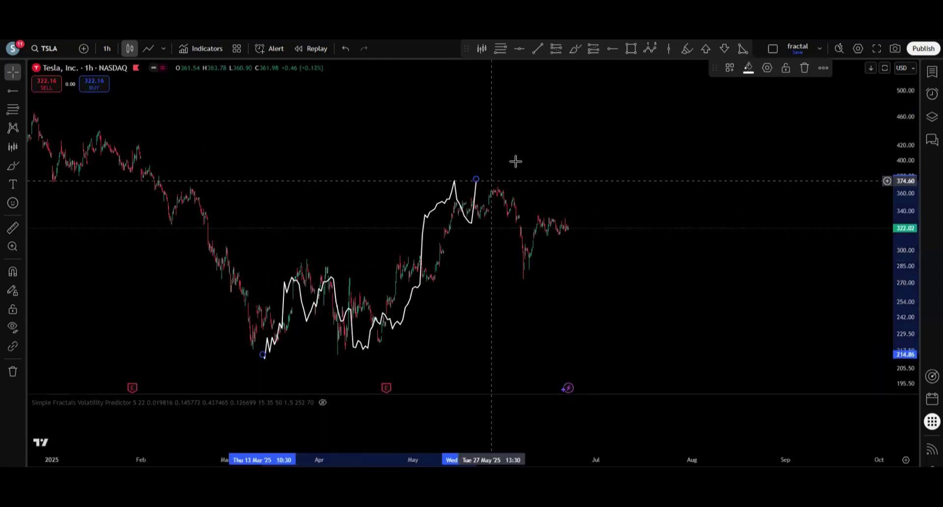
# Delete the bars pattern from the TSLA chart and change the chart interval to 1 minute
pyautogui.press('Delete')
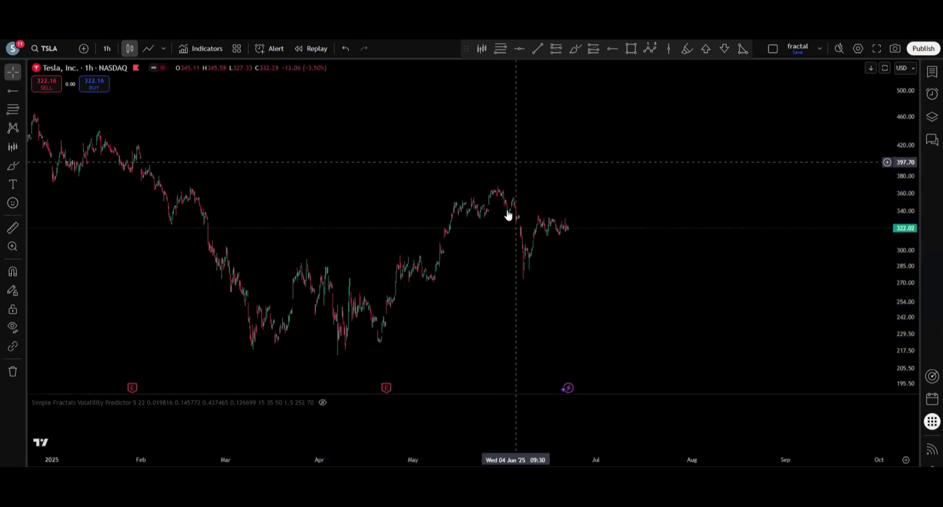
pyautogui.click(112, 48)
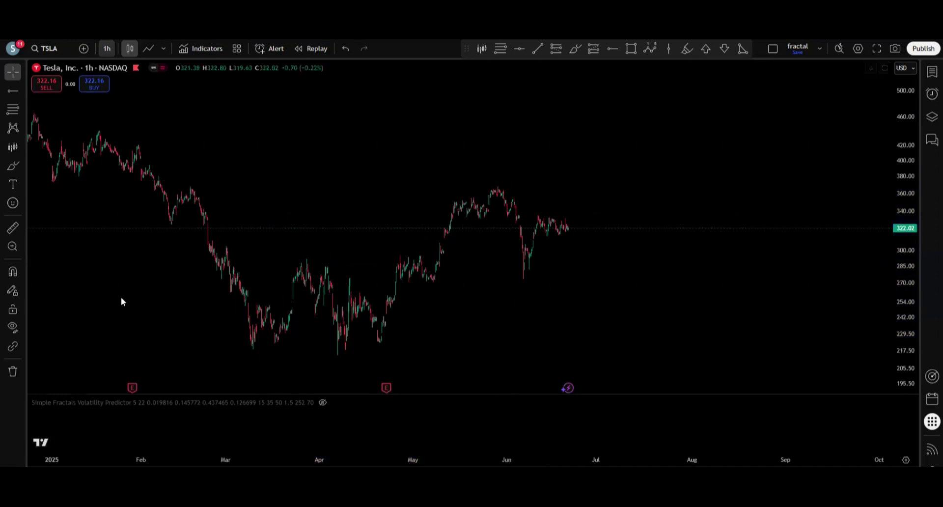
pyautogui.click(117, 278)
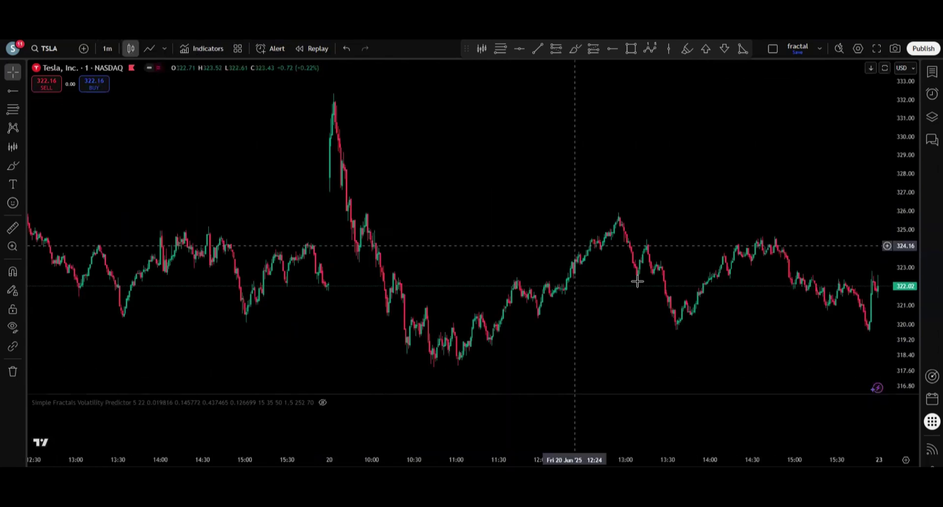
# Fit a bars pattern of the 20 June rise from 11:01 over the move up to 13:31, and mark its high and low with strokes
pyautogui.scroll(-5, 570, 313)
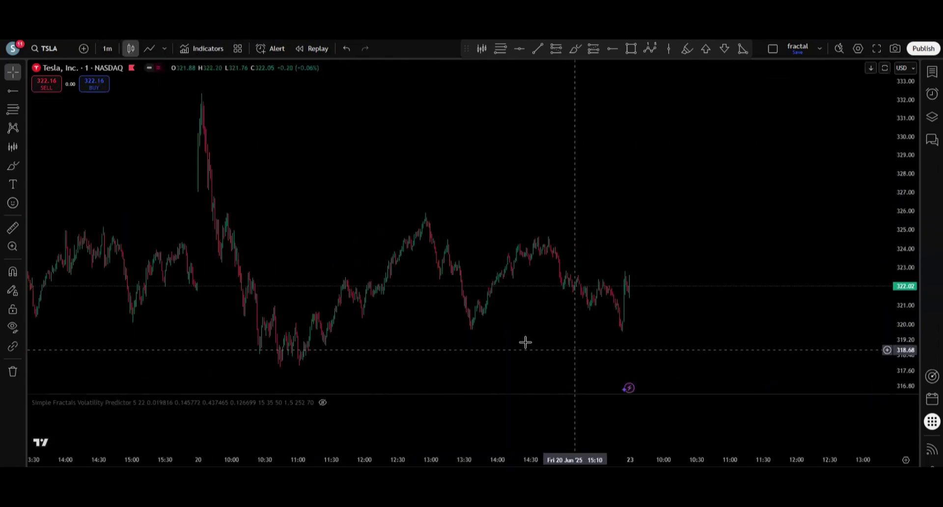
pyautogui.moveTo(412, 274); pyautogui.dragTo(466, 289)
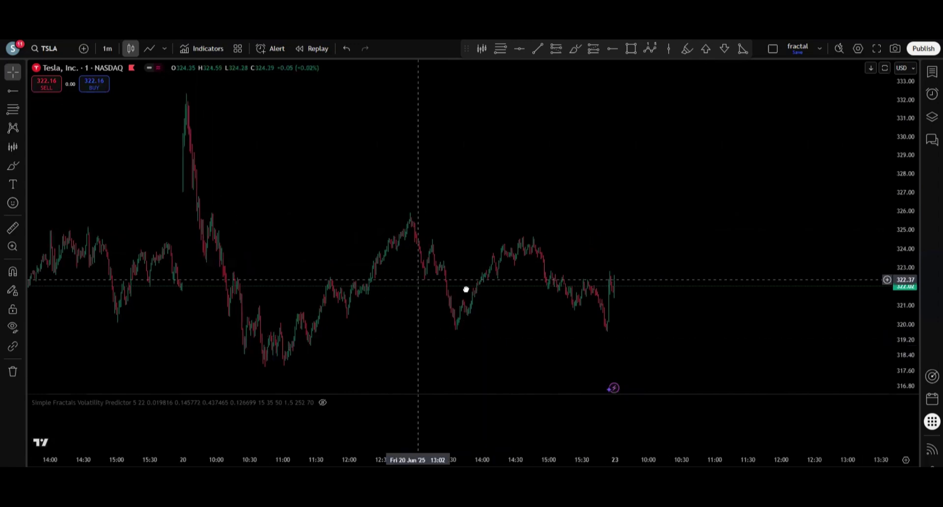
pyautogui.scroll(2, 542, 286)
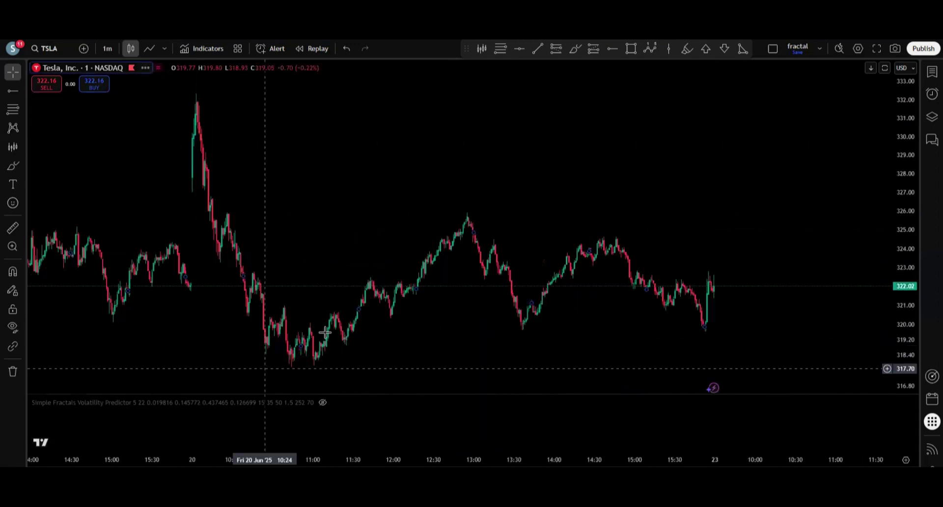
pyautogui.moveTo(453, 280); pyautogui.dragTo(400, 293)
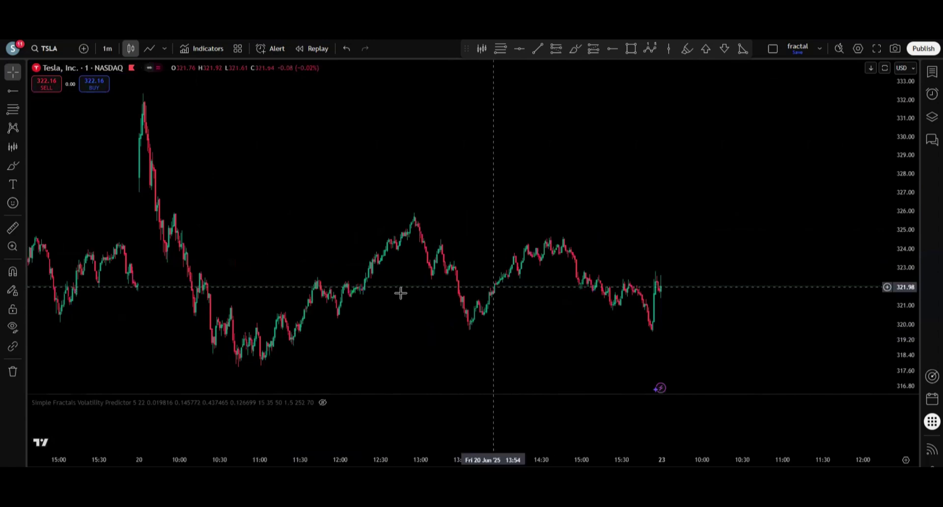
pyautogui.scroll(3, 676, 289)
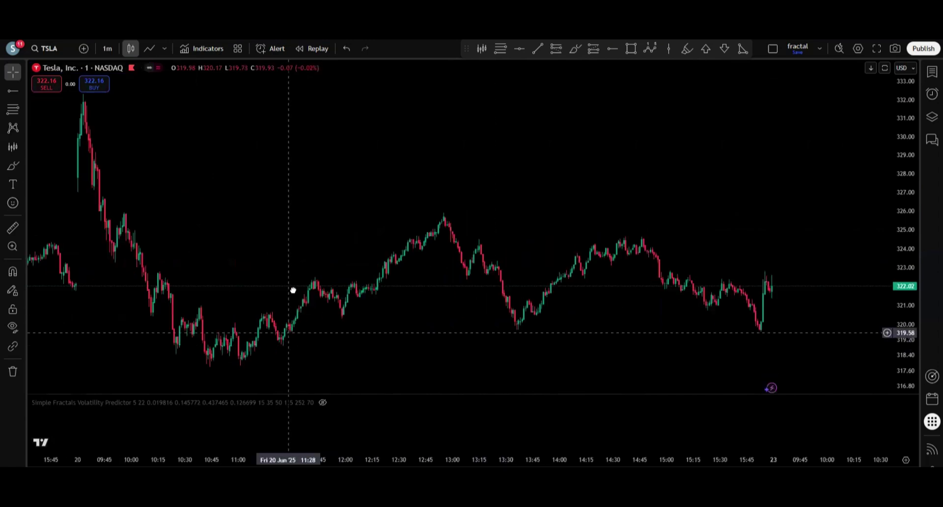
pyautogui.click(481, 50)
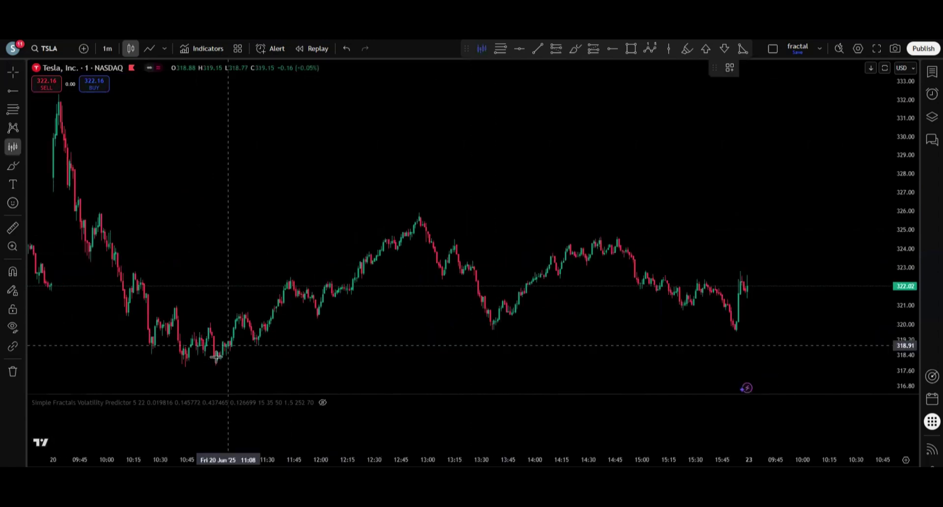
pyautogui.click(216, 342)
pyautogui.click(318, 294)
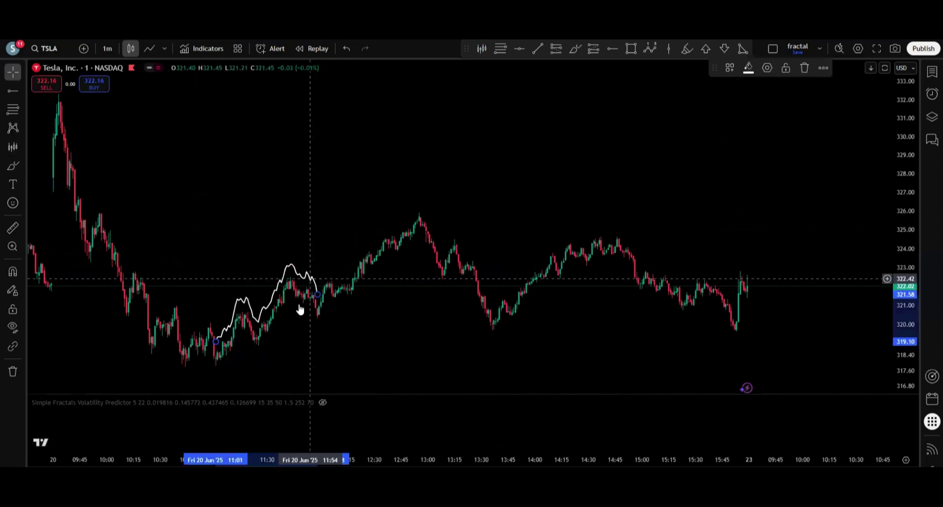
pyautogui.moveTo(310, 279); pyautogui.dragTo(299, 305)
pyautogui.moveTo(308, 320); pyautogui.dragTo(483, 271)
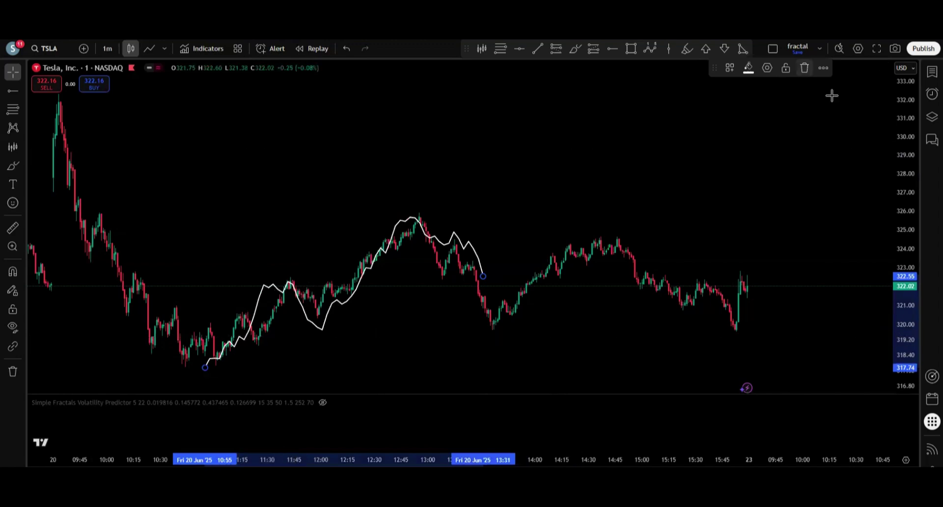
pyautogui.click(448, 280)
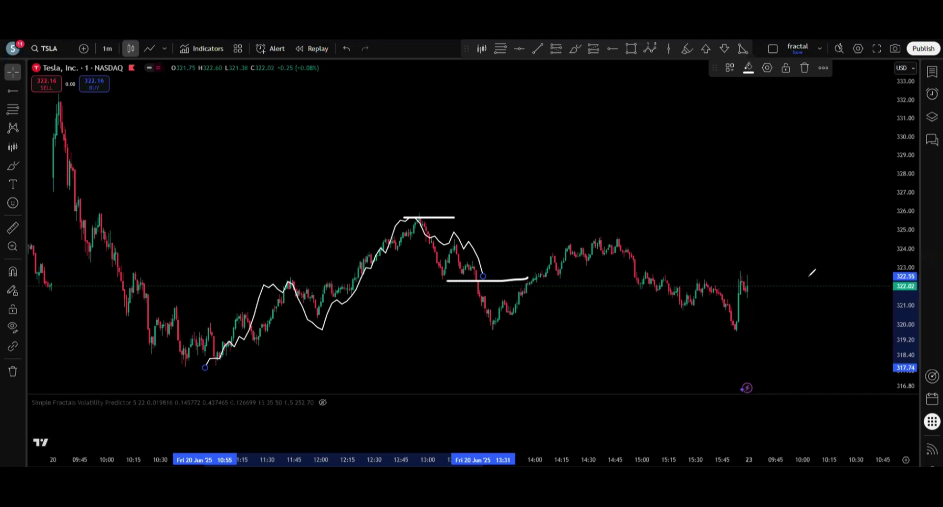
# Remove the drawings from the 1-minute chart and move to a blank area beyond the last bar
pyautogui.press('Delete')
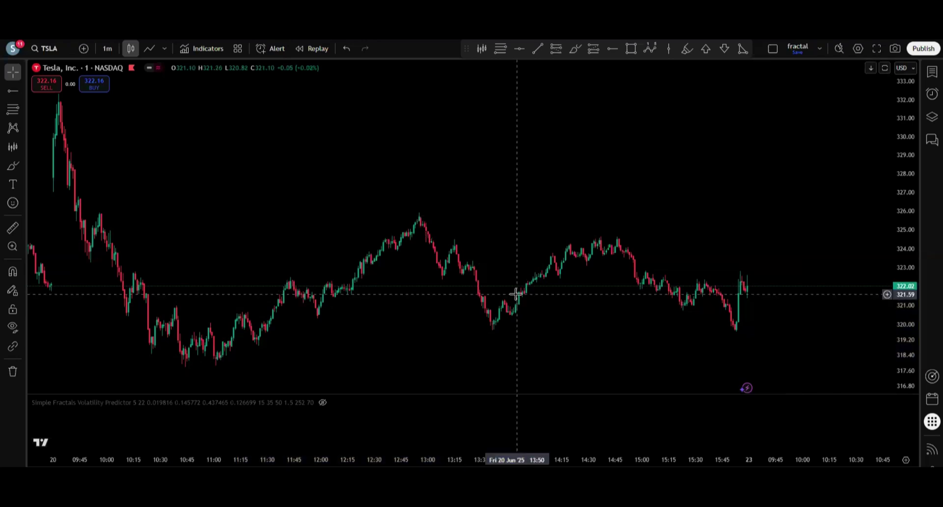
pyautogui.scroll(-10, 506, 152)
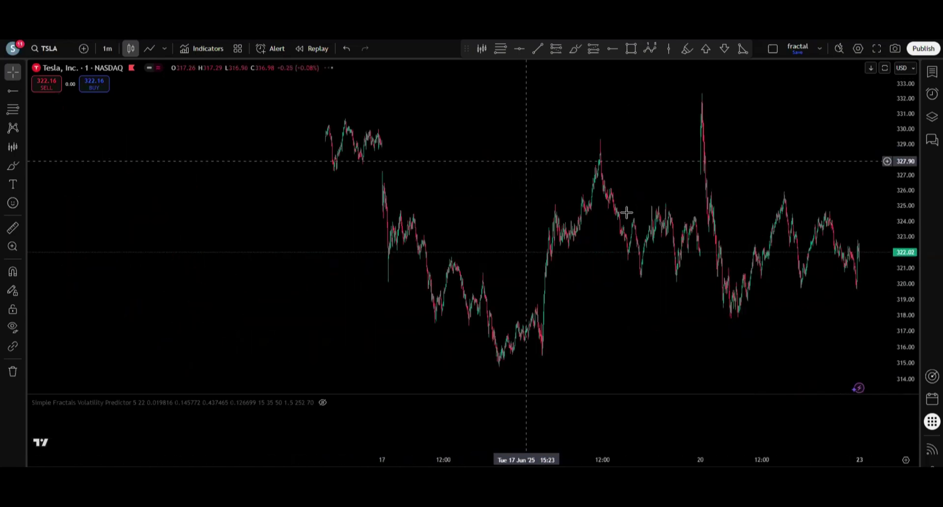
pyautogui.moveTo(641, 187); pyautogui.dragTo(276, 200)
pyautogui.moveTo(380, 181); pyautogui.dragTo(612, 166)
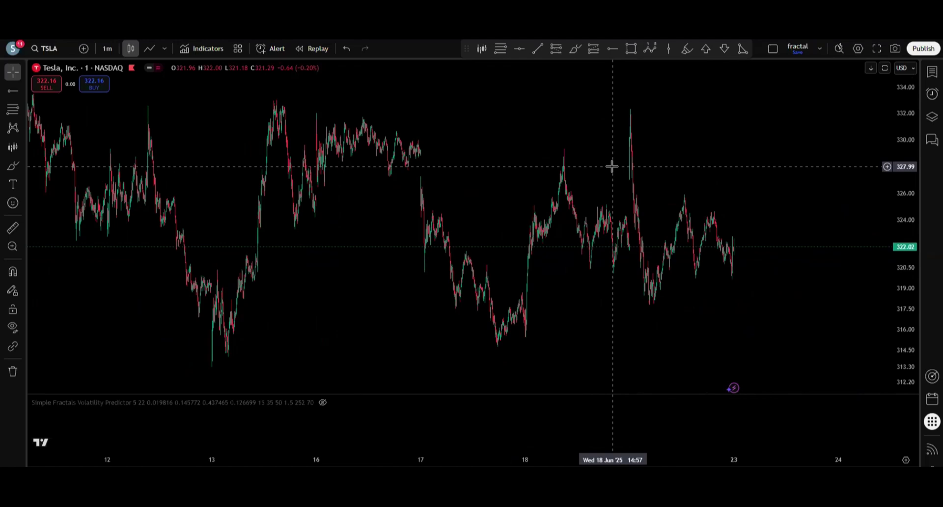
pyautogui.moveTo(754, 90); pyautogui.dragTo(48, 165)
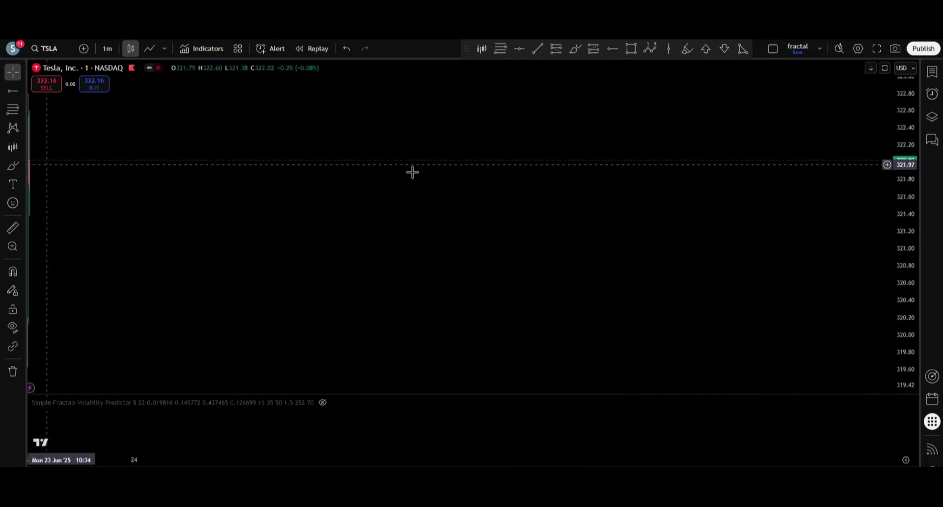
pyautogui.moveTo(910, 108); pyautogui.dragTo(862, 158)
pyautogui.moveTo(649, 150); pyautogui.dragTo(493, 382)
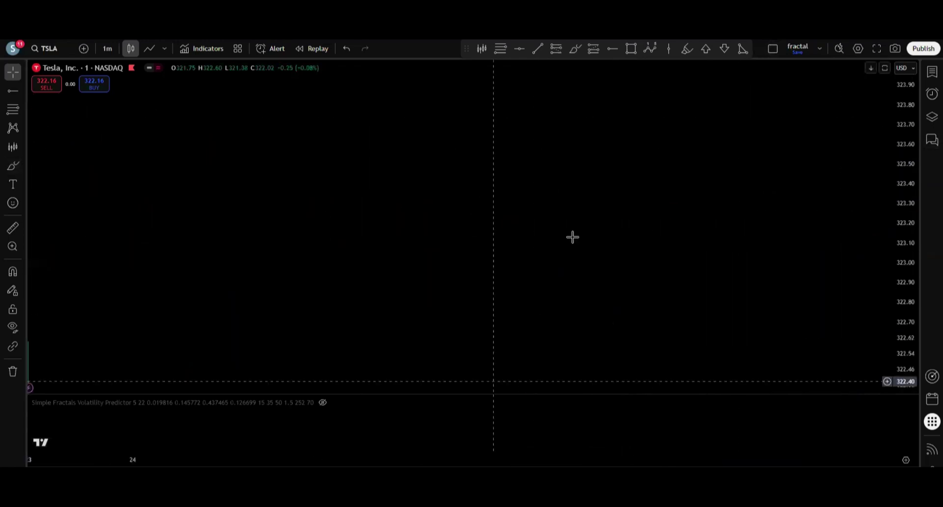
pyautogui.moveTo(573, 226); pyautogui.dragTo(594, 386)
pyautogui.moveTo(635, 300); pyautogui.dragTo(644, 324)
pyautogui.moveTo(721, 225); pyautogui.dragTo(507, 235)
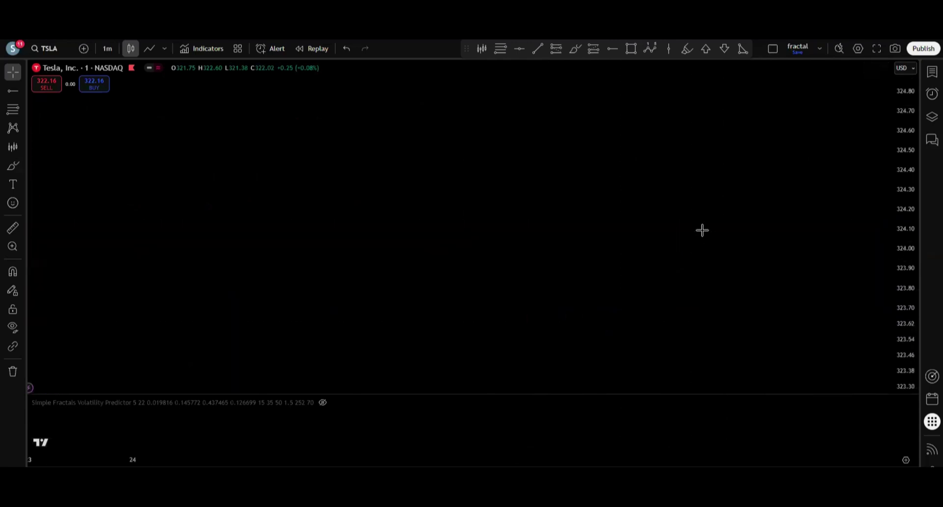
# Sketch a long white level line, circle a point on it and draw an upward arrow toward a short target line above
pyautogui.moveTo(668, 267); pyautogui.dragTo(188, 247)
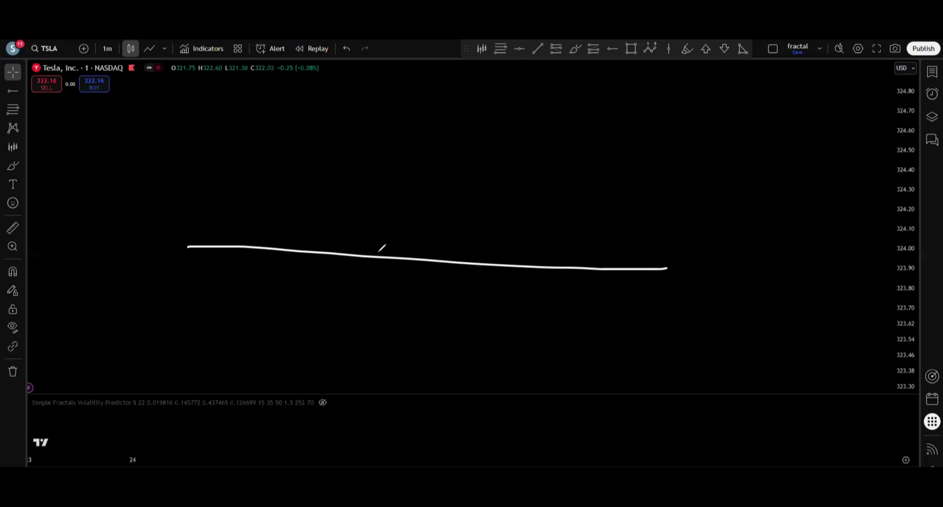
pyautogui.moveTo(379, 251)
pyautogui.mouseDown()
pyautogui.moveTo(409, 237)
pyautogui.moveTo(465, 146)
pyautogui.moveTo(473, 150)
pyautogui.mouseUp()
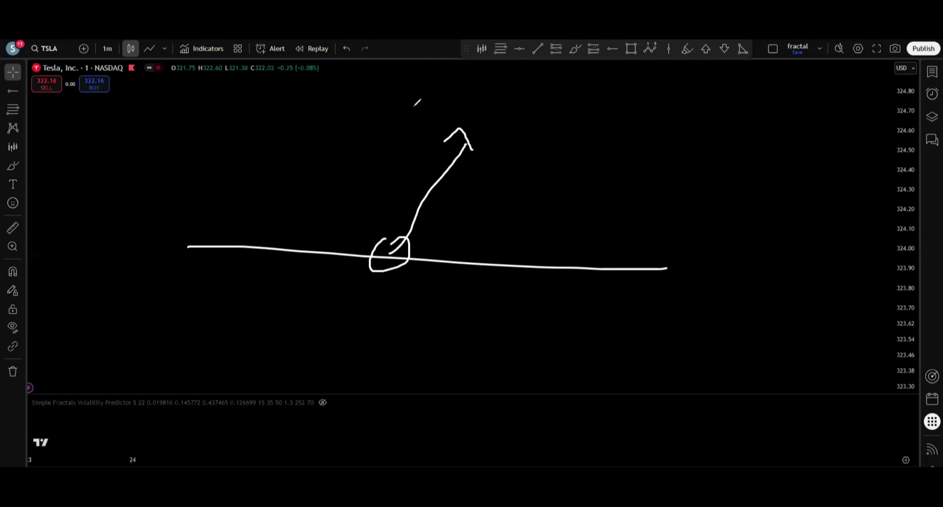
pyautogui.moveTo(413, 105); pyautogui.dragTo(529, 108)
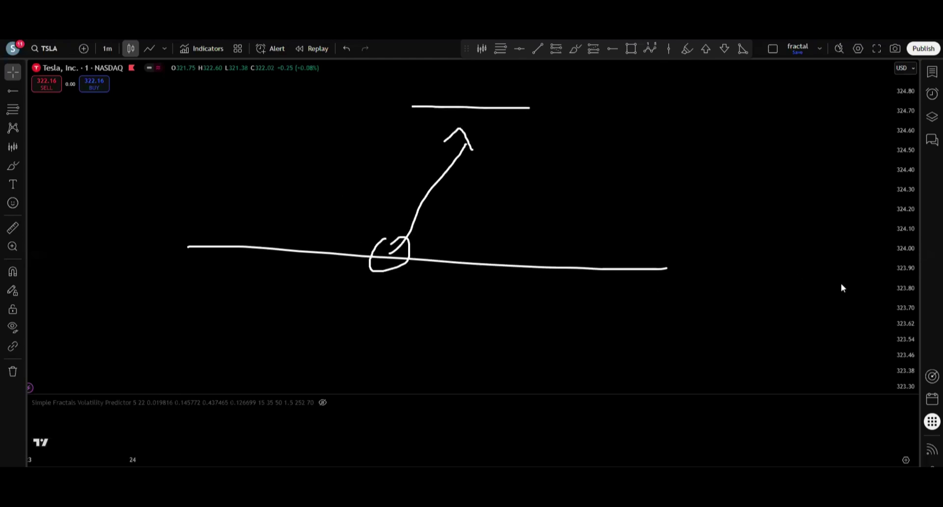
# Sketch a red decline onto the level line followed by a sideways zigzag between two horizontal boundary lines
pyautogui.moveTo(392, 183); pyautogui.dragTo(436, 260)
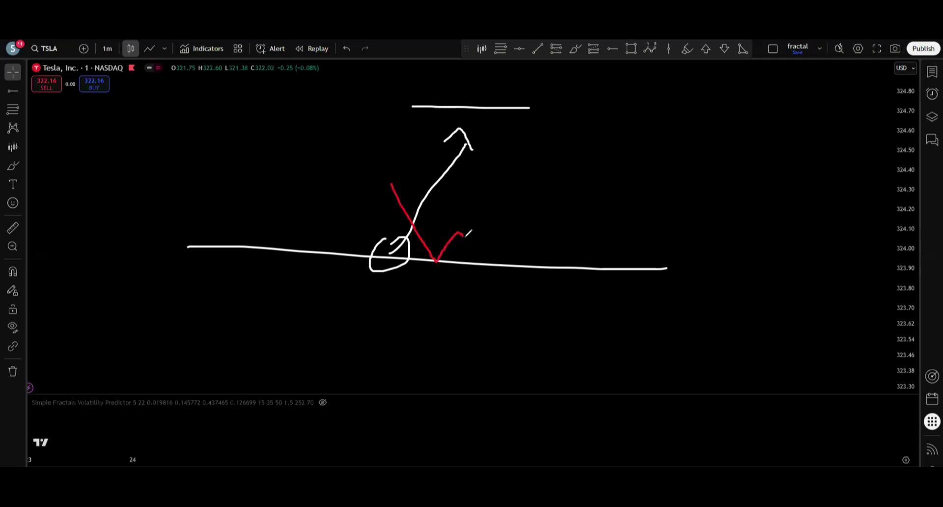
pyautogui.moveTo(484, 226)
pyautogui.mouseDown()
pyautogui.moveTo(575, 240)
pyautogui.moveTo(674, 235)
pyautogui.moveTo(673, 245)
pyautogui.moveTo(622, 226)
pyautogui.mouseUp()
pyautogui.moveTo(723, 225); pyautogui.dragTo(719, 230)
pyautogui.moveTo(442, 252); pyautogui.dragTo(701, 253)
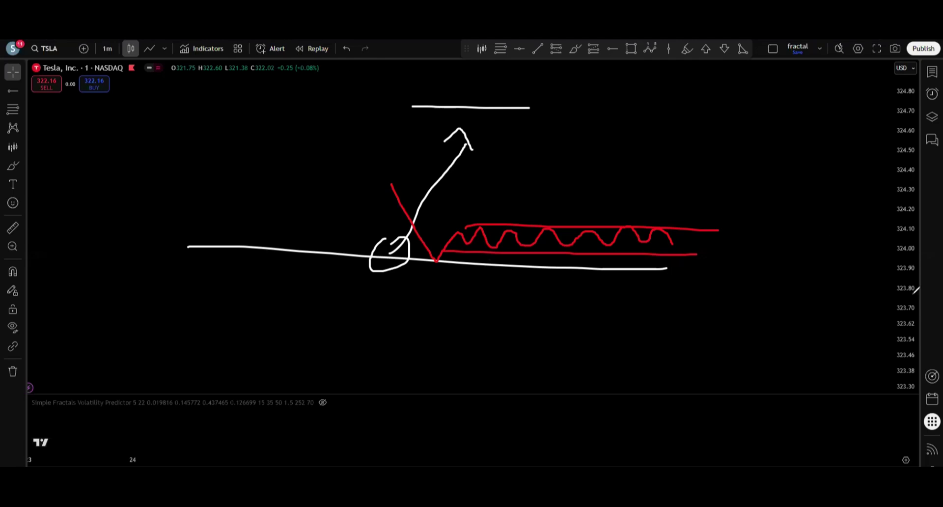
# Clear the sketch and draw a short red horizontal line with "Entry" handwritten beside it
pyautogui.press('Escape')
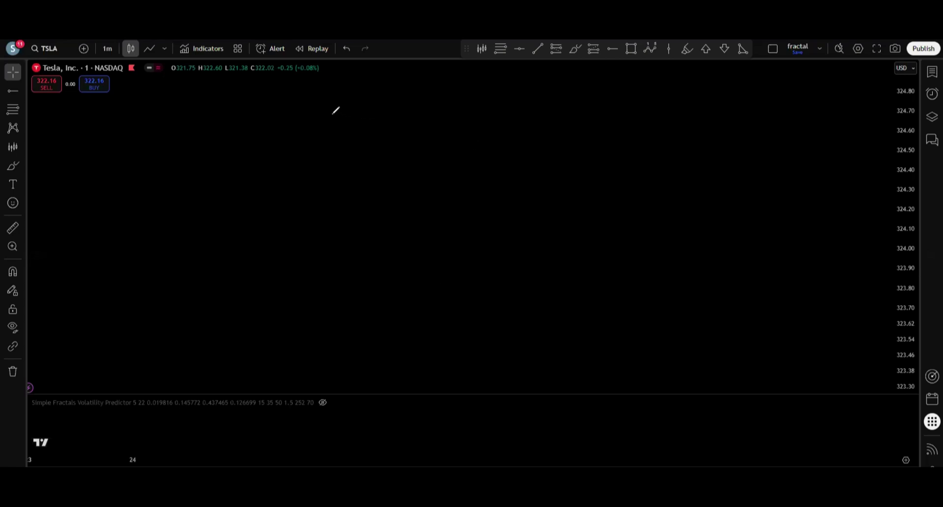
pyautogui.moveTo(329, 114); pyautogui.dragTo(426, 123)
pyautogui.moveTo(483, 103)
pyautogui.mouseDown()
pyautogui.moveTo(484, 115)
pyautogui.moveTo(562, 148)
pyautogui.moveTo(525, 148)
pyautogui.mouseUp()
pyautogui.moveTo(505, 120); pyautogui.dragTo(525, 117)
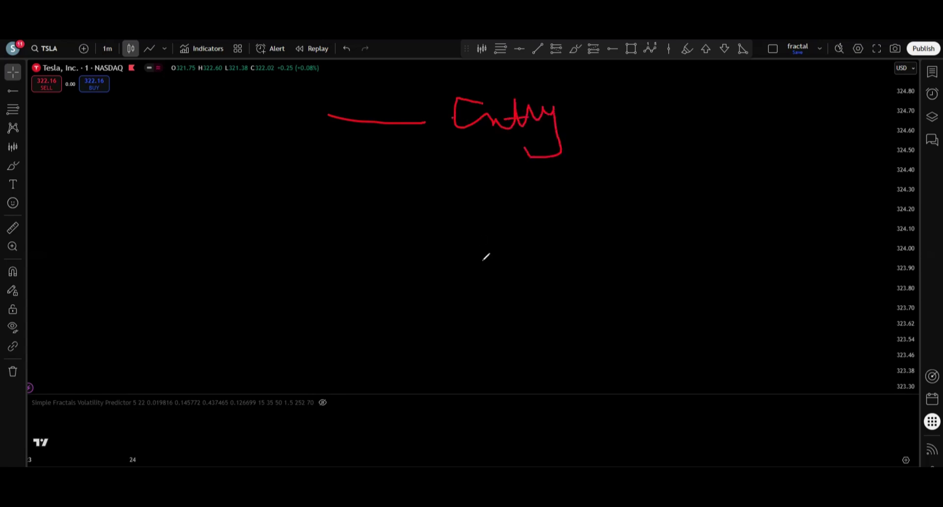